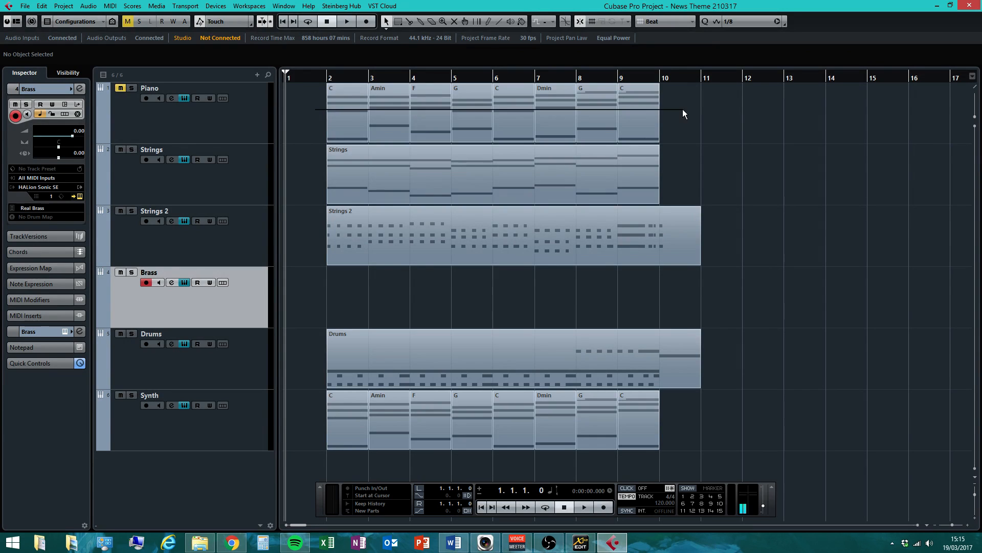
Inspect the Piano, Strings 2 and Drums parts, arm the Drums track, and move its part toward Brass
{"action": "left_click_drag", "start_coordinate": [288, 169], "coordinate": [756, 182]}
{"action": "left_click_drag", "start_coordinate": [307, 234], "coordinate": [768, 238]}
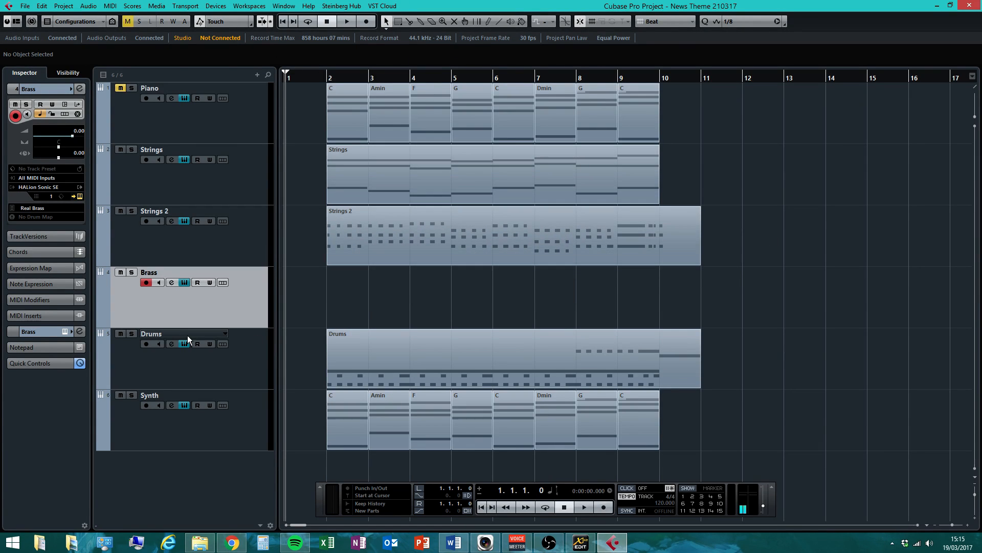
{"action": "left_click_drag", "start_coordinate": [351, 356], "coordinate": [737, 351]}
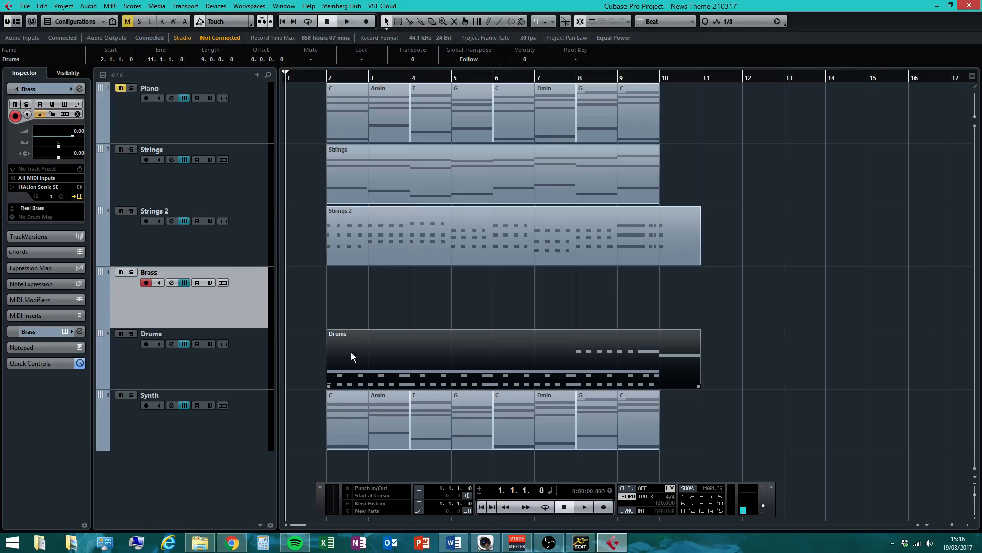
{"action": "left_click", "coordinate": [248, 376]}
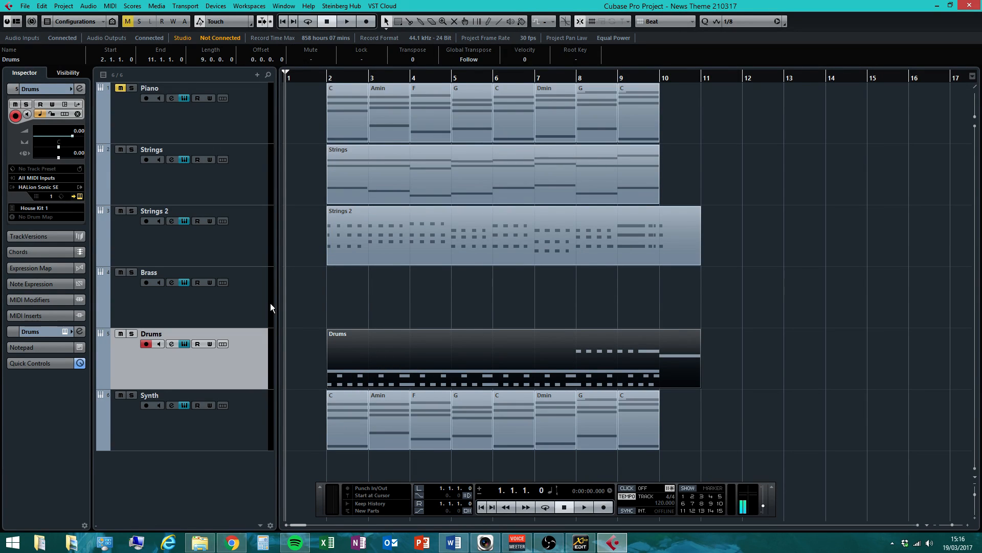
{"action": "left_click_drag", "start_coordinate": [399, 330], "coordinate": [401, 306]}
Deselect the drum part now placed on the Brass track
{"action": "left_click", "coordinate": [373, 362]}
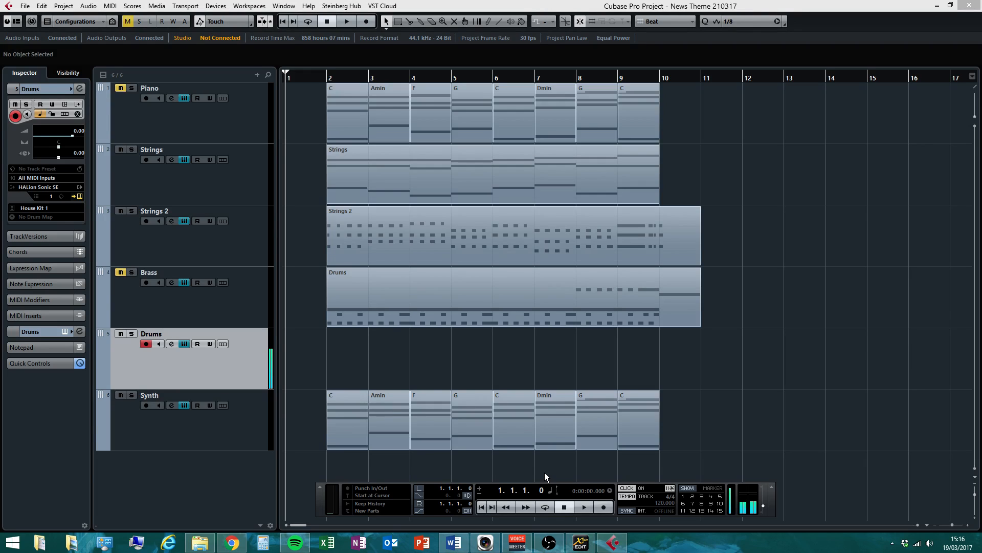
Record a new drum take on the Drums track from bar 1, stopping around bar 10
{"action": "left_click", "coordinate": [588, 505]}
{"action": "left_click", "coordinate": [600, 508]}
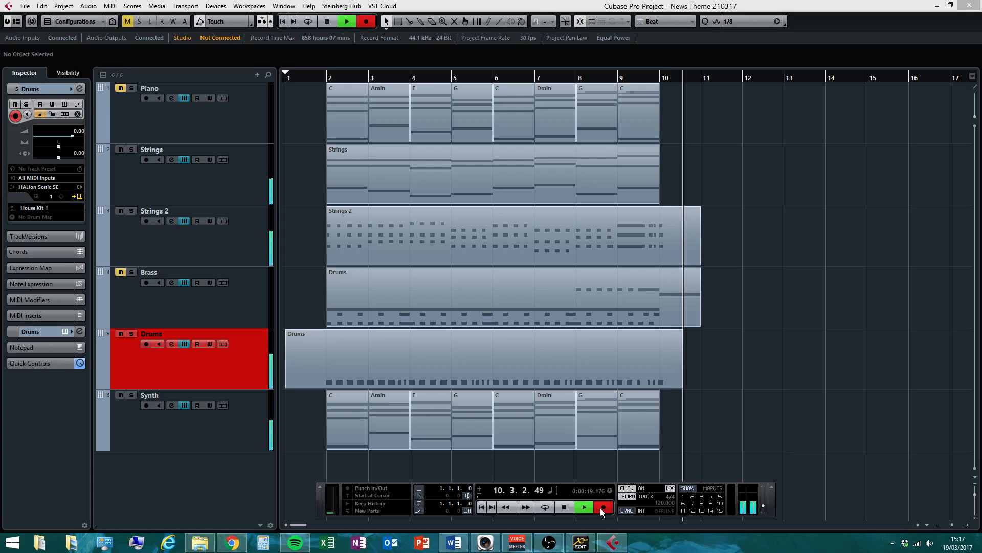
{"action": "left_click", "coordinate": [602, 506]}
{"action": "key", "text": "space"}
Quantize all the recorded C1 drum notes to a 1/16 grid in the Key Editor
{"action": "double_click", "coordinate": [510, 364]}
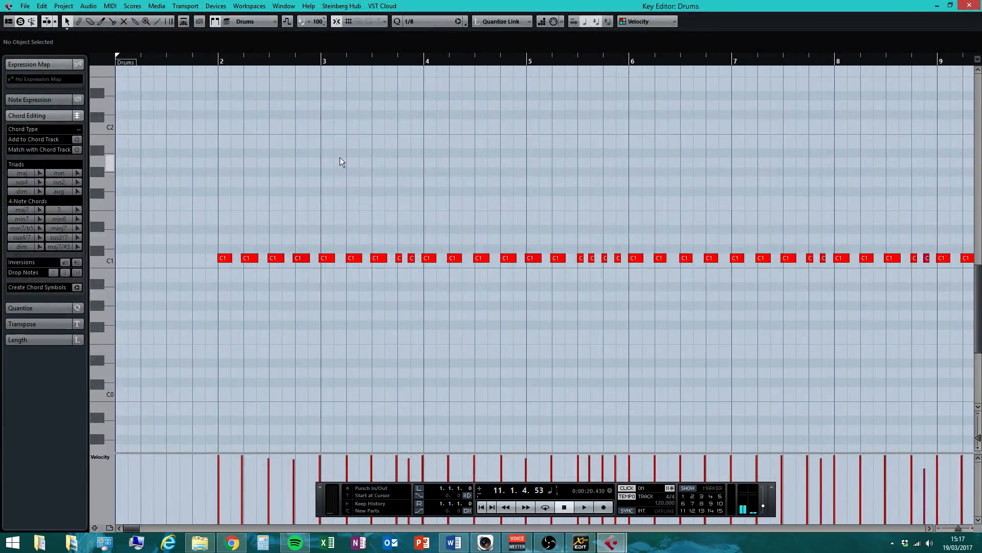
{"action": "left_click", "coordinate": [464, 25]}
{"action": "left_click", "coordinate": [420, 68]}
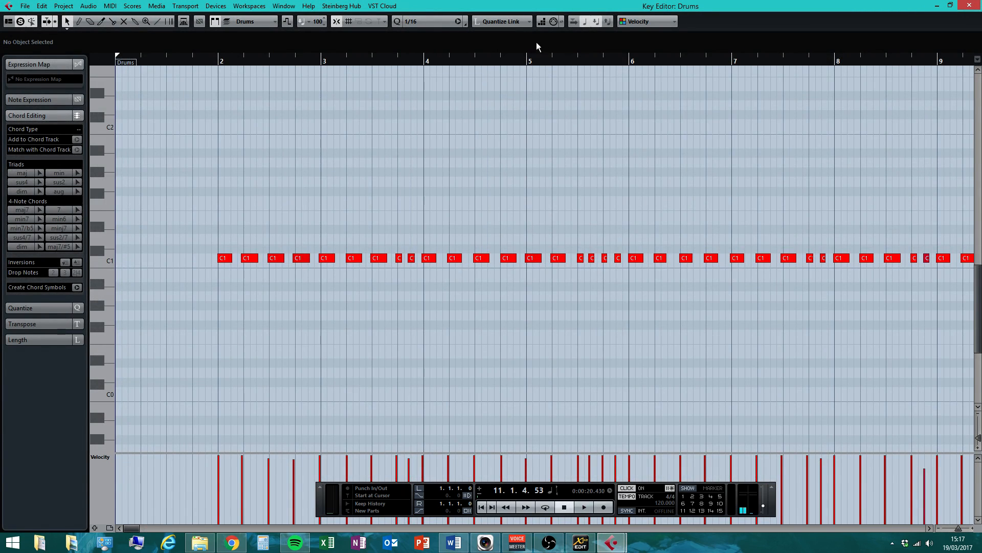
{"action": "key", "text": "ctrl+a"}
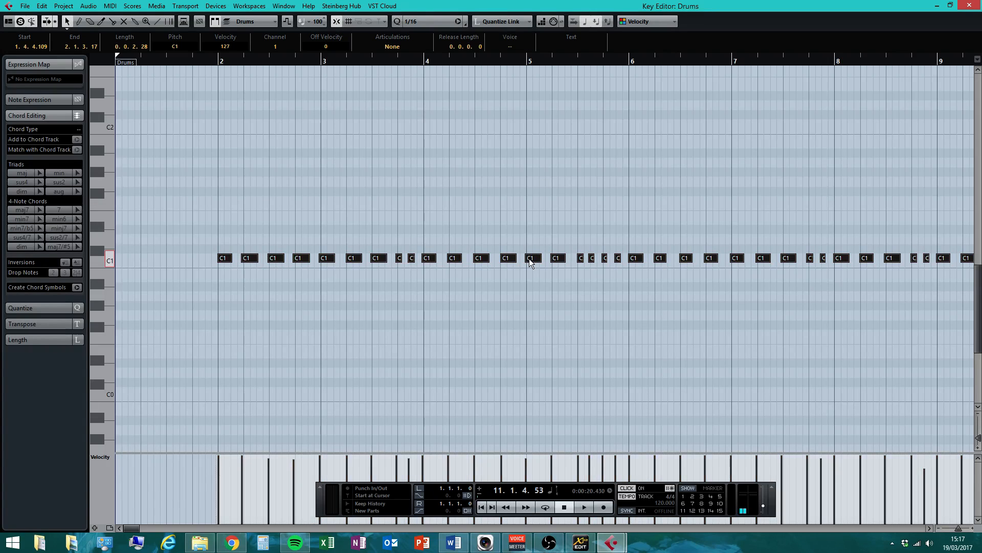
{"action": "left_click_drag", "start_coordinate": [531, 260], "coordinate": [532, 260]}
{"action": "left_click", "coordinate": [456, 22]}
{"action": "left_click", "coordinate": [356, 245]}
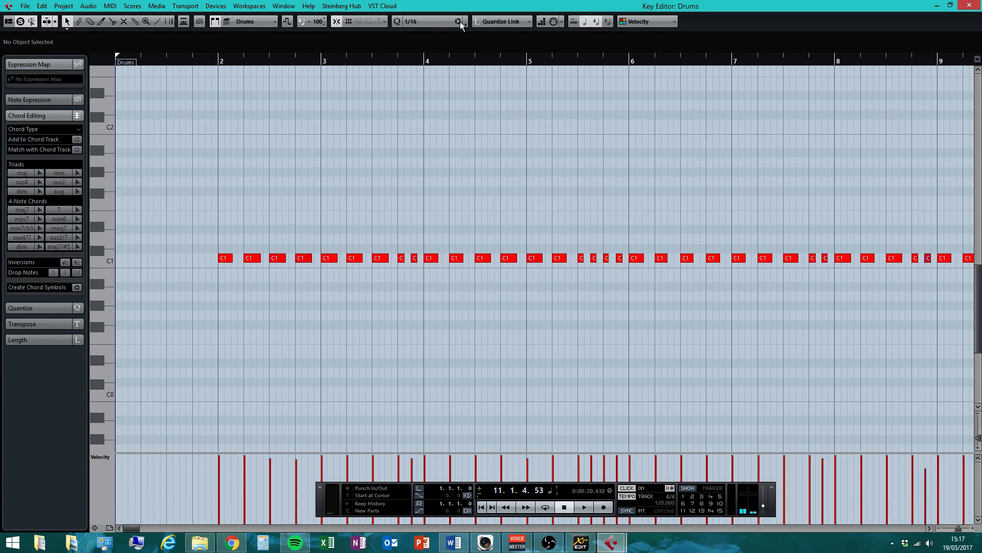
Close the Key Editor and restart playback from the project start
{"action": "left_click", "coordinate": [950, 5]}
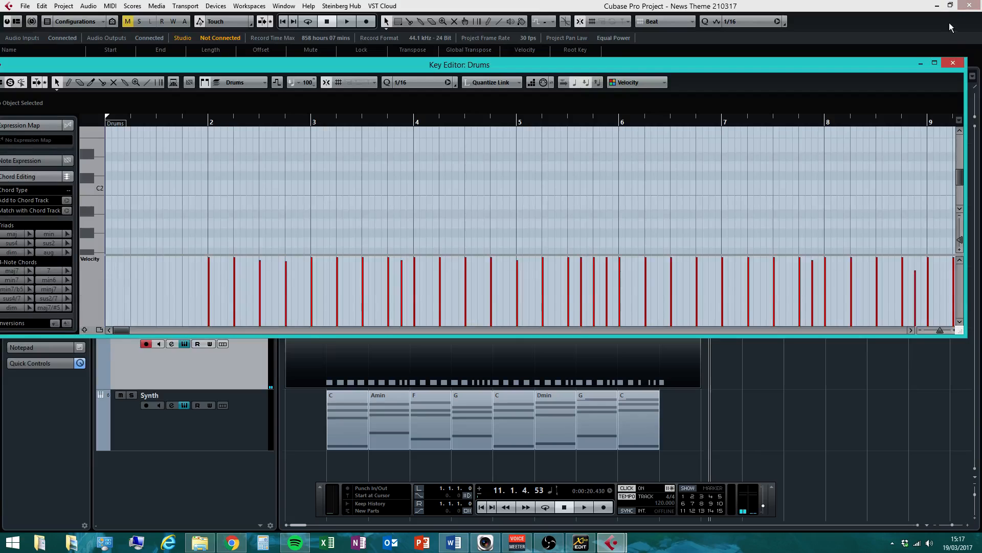
{"action": "left_click", "coordinate": [954, 63]}
{"action": "left_click", "coordinate": [565, 506]}
{"action": "left_click", "coordinate": [585, 508]}
Record a second pass of E1 drum hits into the Drums part, stopping near bar 11
{"action": "left_click", "coordinate": [602, 507]}
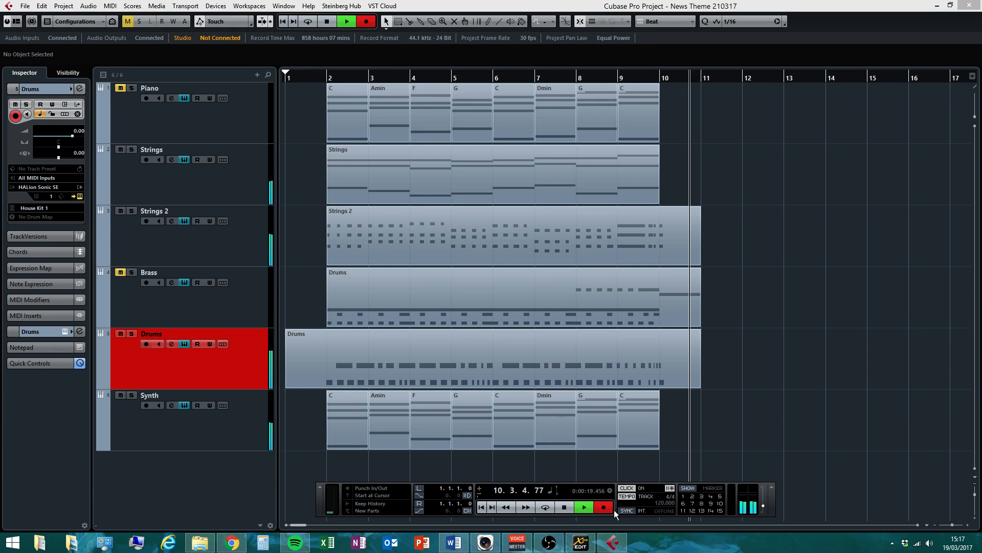
{"action": "left_click", "coordinate": [606, 507]}
{"action": "left_click", "coordinate": [564, 507]}
Quantize the E1 drum notes to 1/16, close the Key Editor, and return to bar 1
{"action": "double_click", "coordinate": [566, 341]}
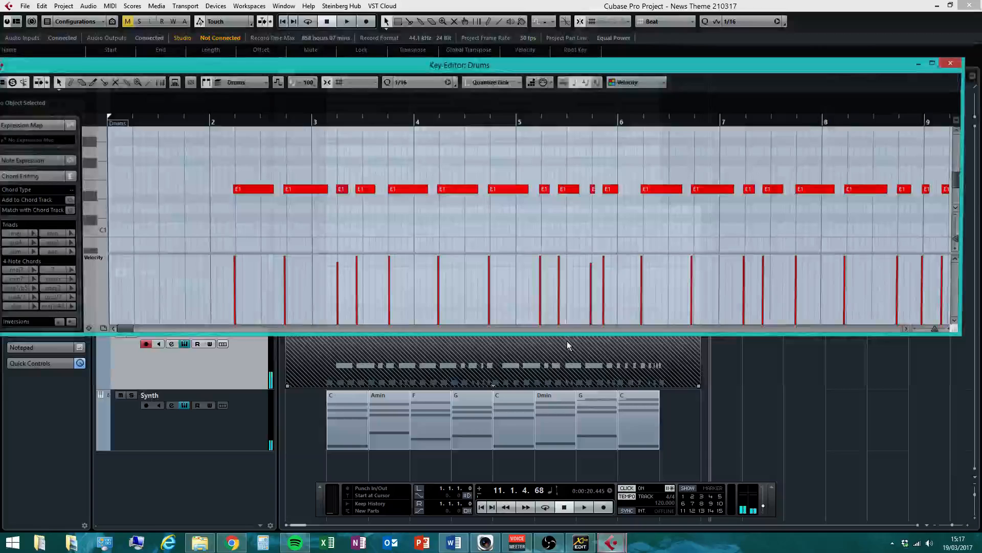
{"action": "key", "text": "ctrl+a"}
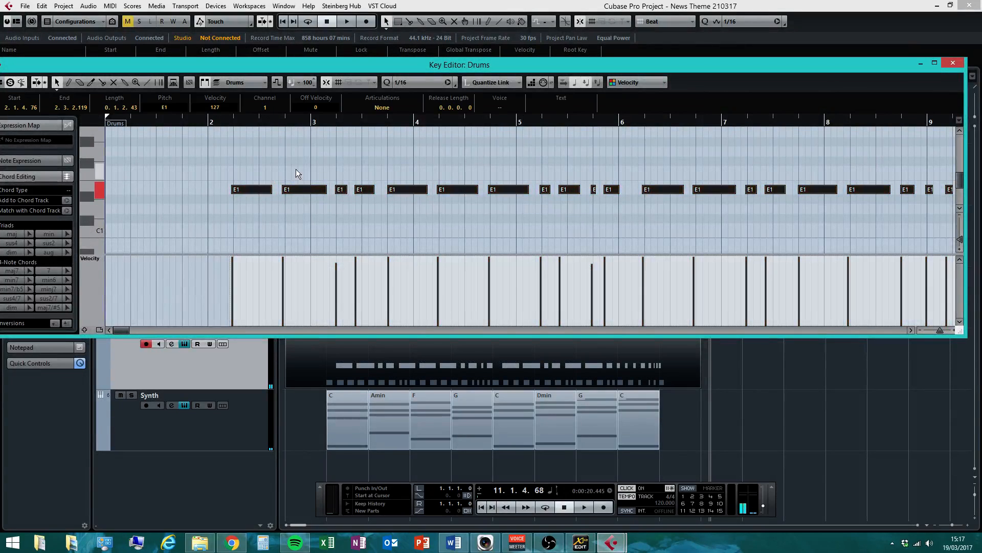
{"action": "left_click_drag", "start_coordinate": [248, 190], "coordinate": [250, 191]}
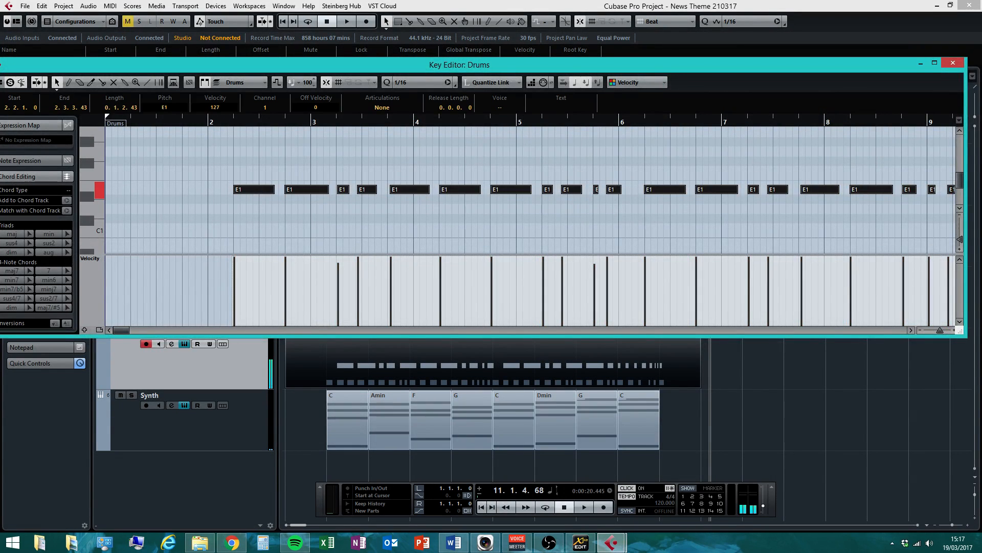
{"action": "left_click", "coordinate": [447, 82]}
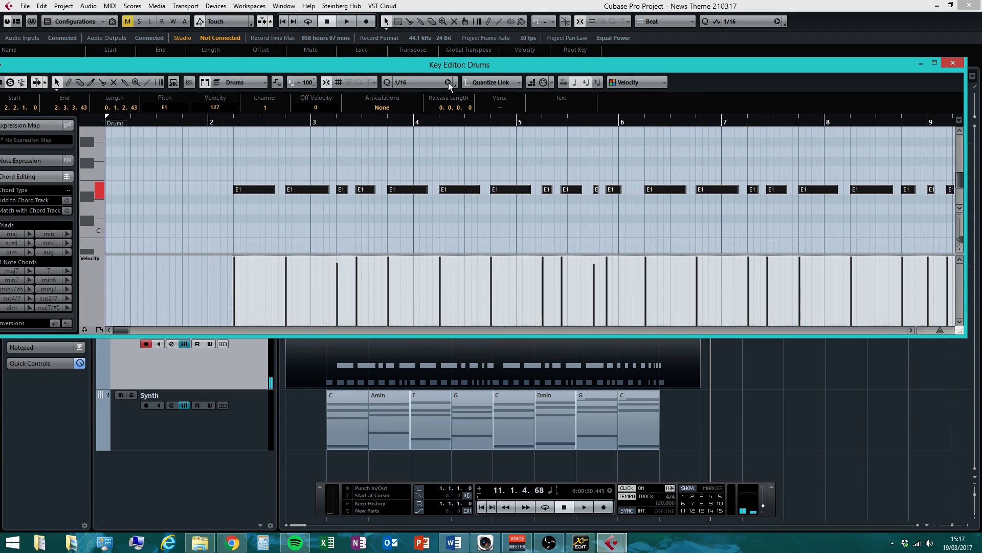
{"action": "left_click", "coordinate": [953, 64]}
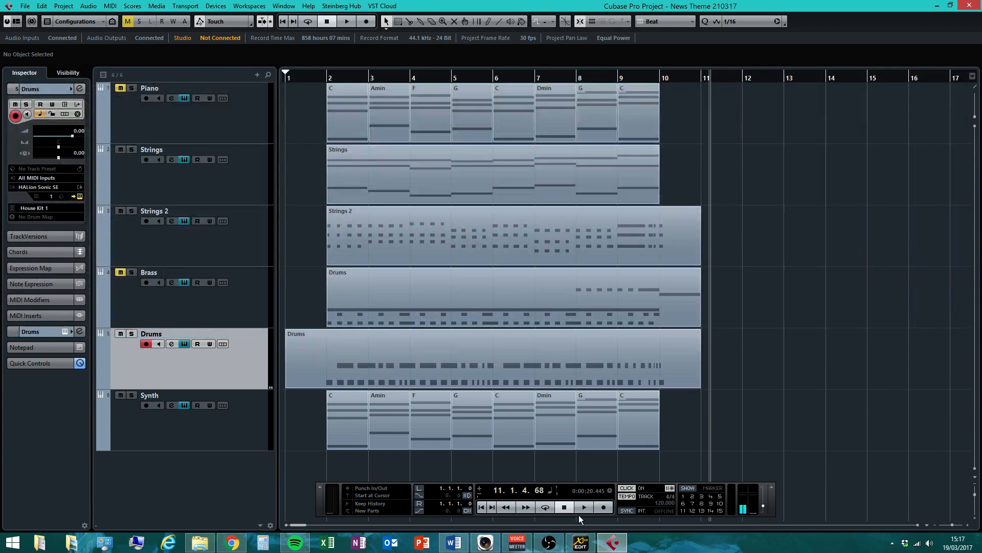
{"action": "left_click", "coordinate": [566, 508]}
Record a third pass of fast repeated drum hits, then stop and return to the start
{"action": "left_click", "coordinate": [605, 506]}
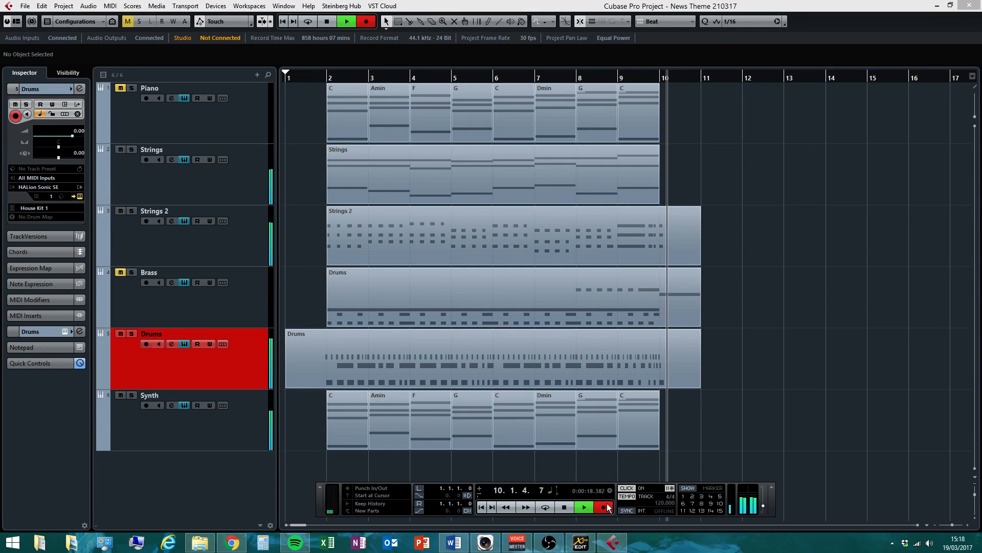
{"action": "left_click", "coordinate": [604, 507]}
{"action": "left_click", "coordinate": [545, 507]}
{"action": "left_click", "coordinate": [564, 507]}
Quantize the F#1 drum notes from bar 2 with Q, then close the Key Editor
{"action": "double_click", "coordinate": [507, 337]}
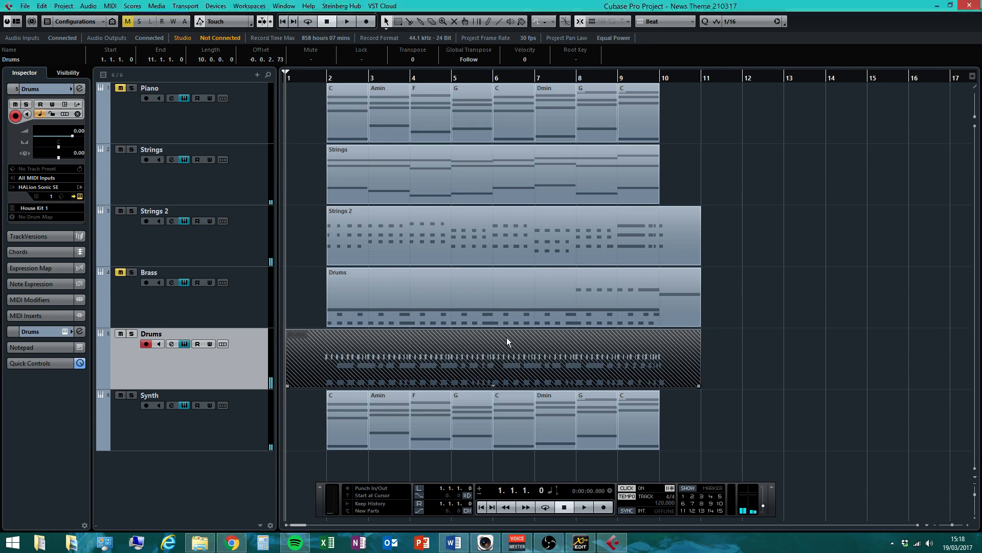
{"action": "key", "text": "ctrl+a"}
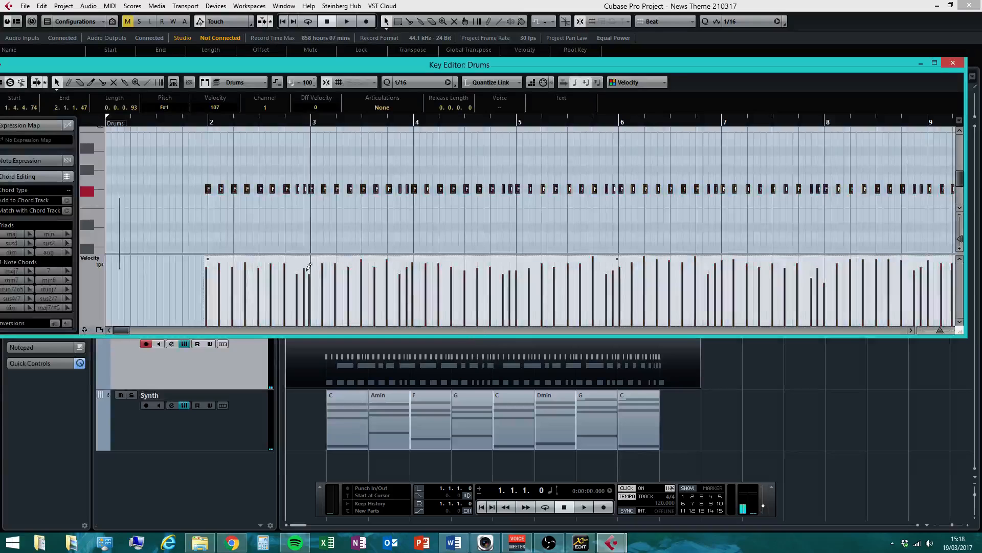
{"action": "left_click_drag", "start_coordinate": [209, 193], "coordinate": [212, 193]}
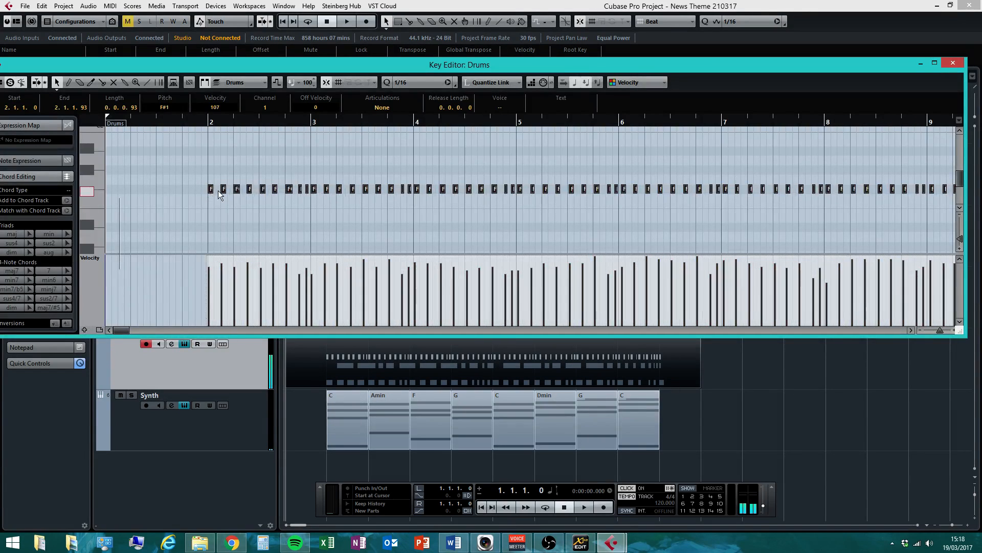
{"action": "key", "text": "q"}
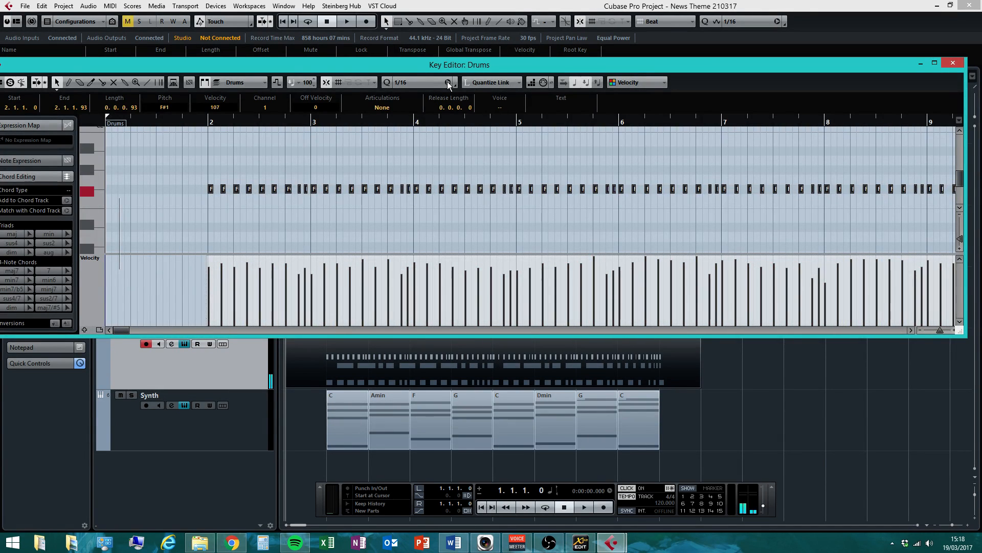
{"action": "left_click", "coordinate": [952, 64]}
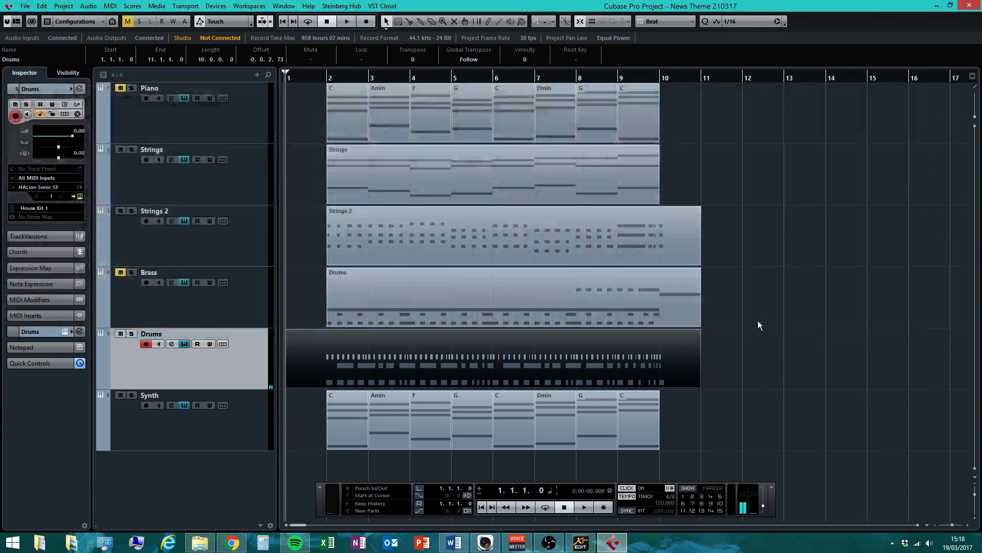
{"action": "left_click", "coordinate": [849, 340]}
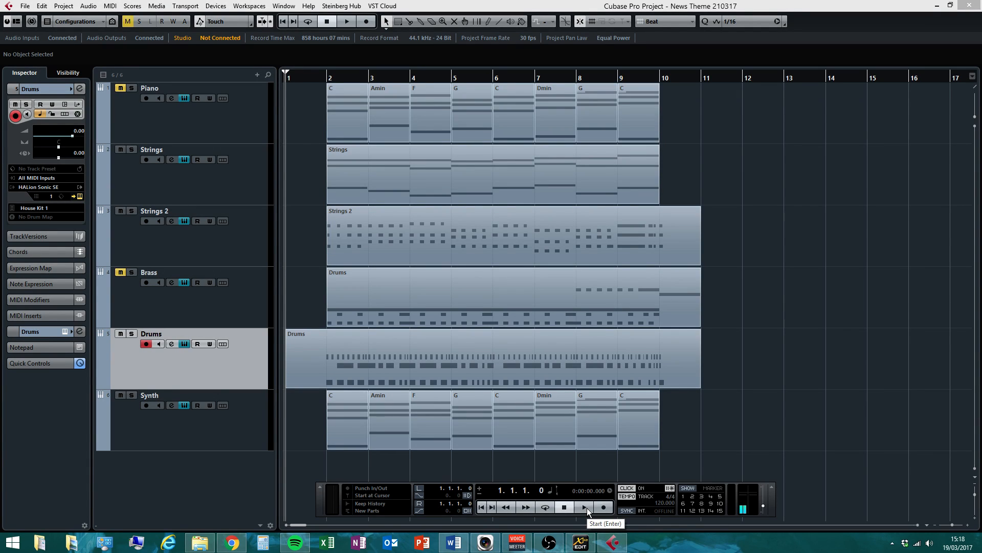
Record a fourth pass of sparse drum hits, extending the Drums part to bar 12
{"action": "left_click", "coordinate": [604, 506]}
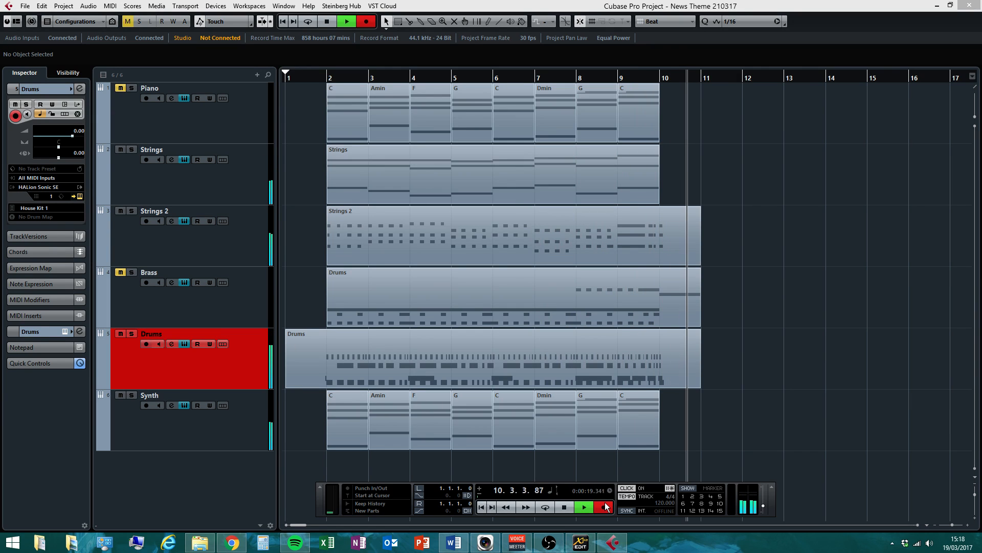
{"action": "left_click", "coordinate": [606, 506]}
Stop the transport, then quantize the C#2 notes in bars 4–10 to the 1/16 grid
{"action": "left_click", "coordinate": [565, 507]}
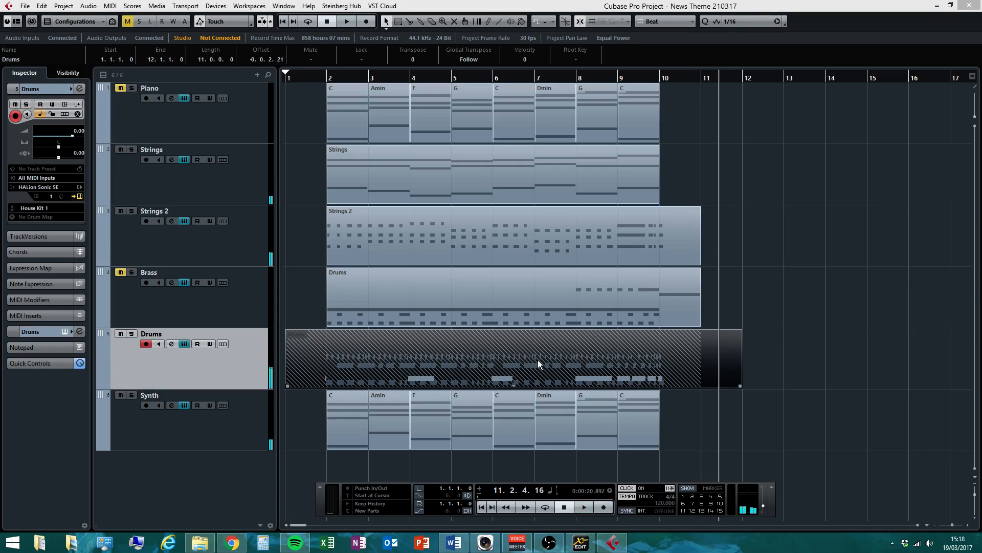
{"action": "double_click", "coordinate": [538, 360]}
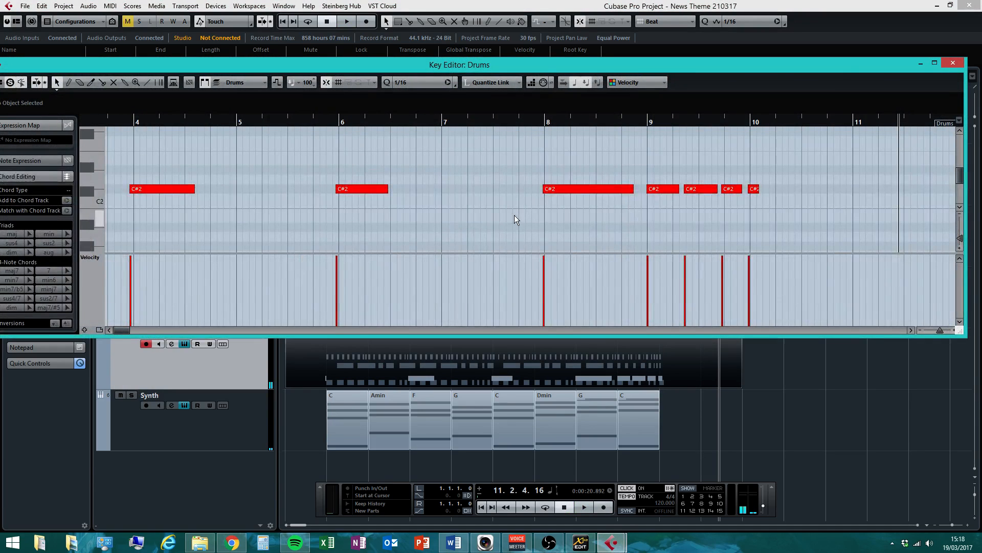
{"action": "key", "text": "ctrl+a"}
{"action": "left_click_drag", "start_coordinate": [342, 189], "coordinate": [349, 191]}
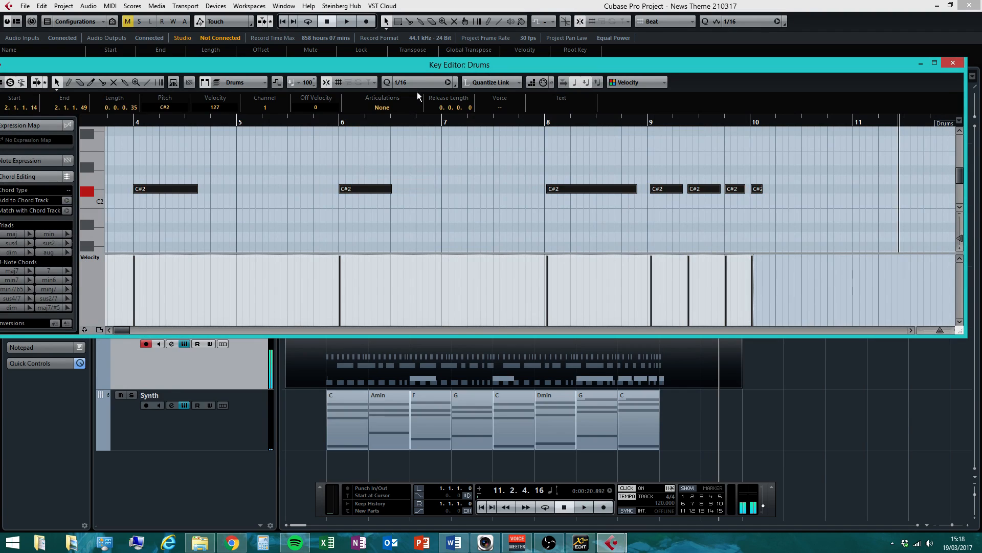
{"action": "left_click", "coordinate": [449, 82]}
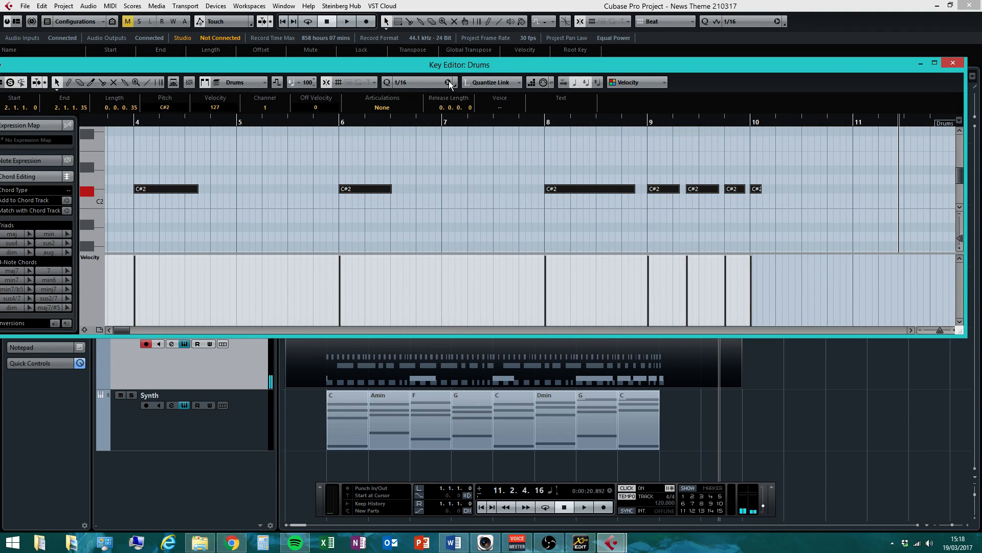
{"action": "left_click", "coordinate": [953, 63]}
Glue the Drums pieces together into a single part with the Glue tool
{"action": "right_click", "coordinate": [333, 367]}
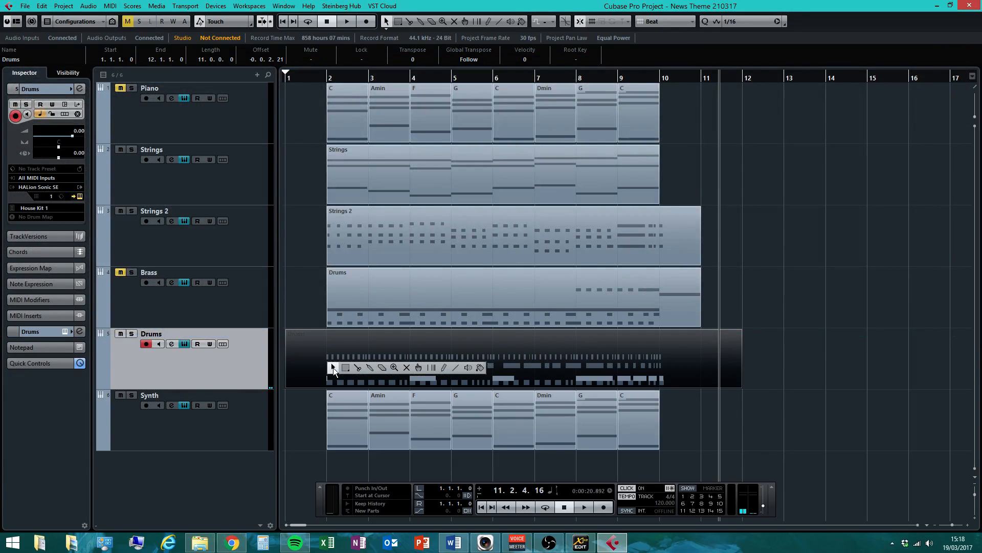
{"action": "left_click", "coordinate": [369, 369]}
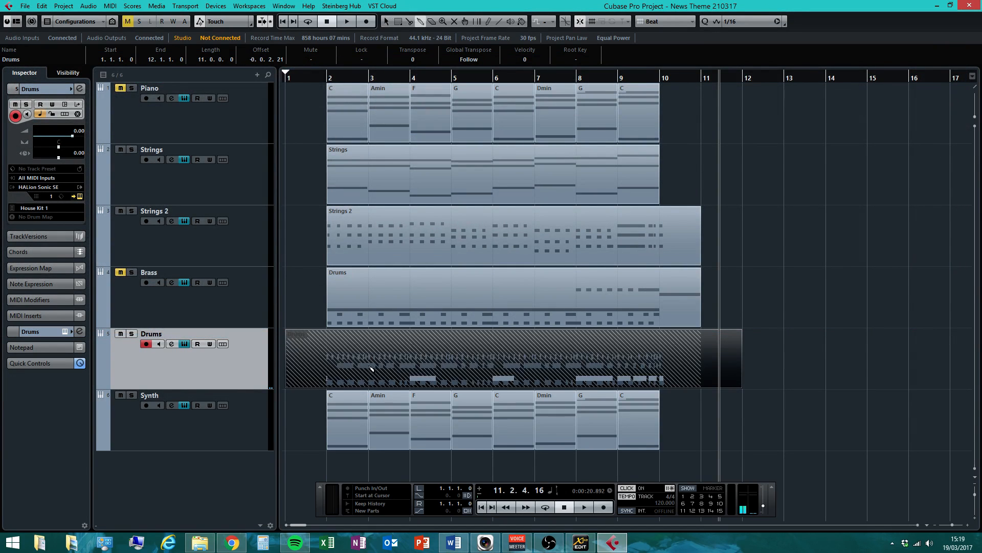
{"action": "left_click", "coordinate": [373, 365]}
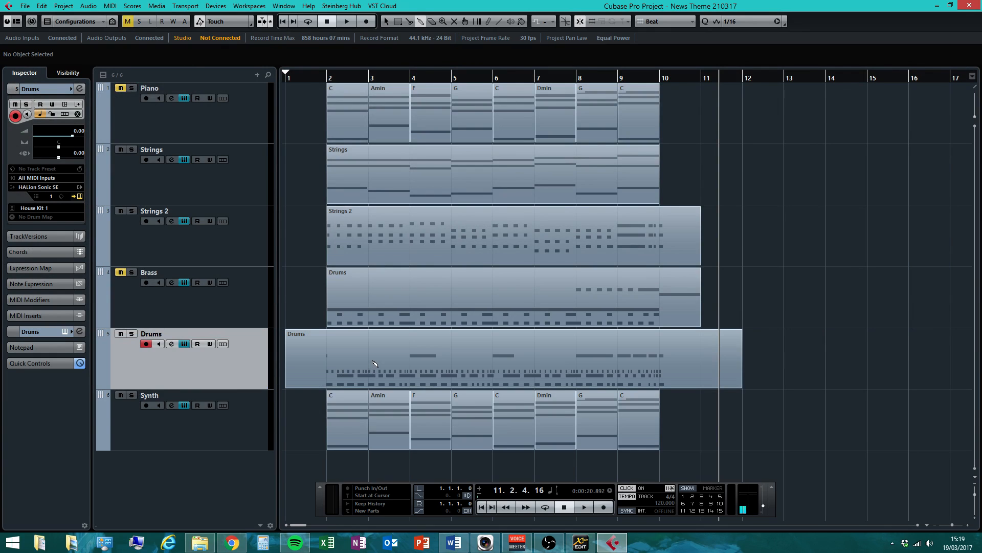
Trim the Drums part's edges so it runs from bar 2 to bar 11
{"action": "right_click", "coordinate": [374, 365]}
{"action": "left_click", "coordinate": [368, 364]}
{"action": "left_click", "coordinate": [368, 365]}
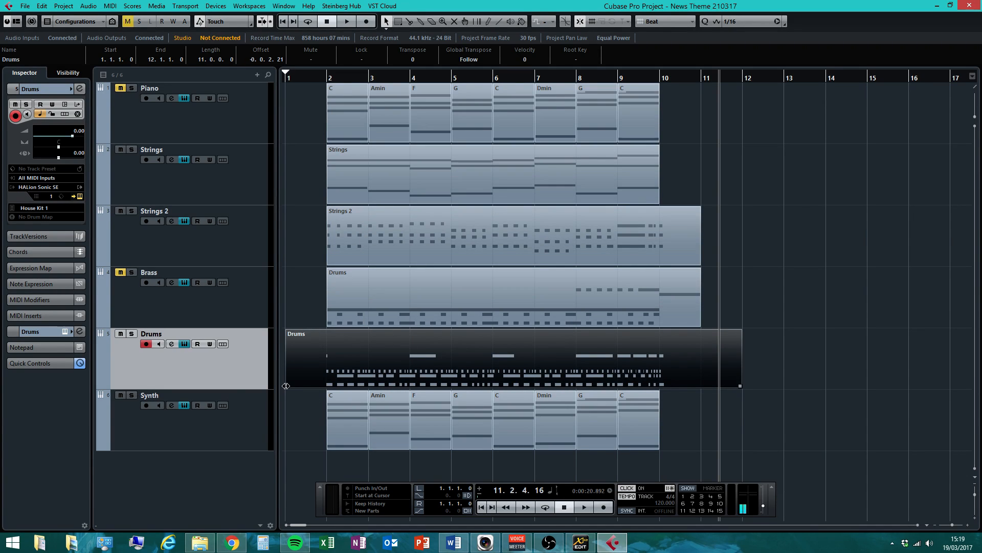
{"action": "left_click_drag", "start_coordinate": [289, 387], "coordinate": [328, 387]}
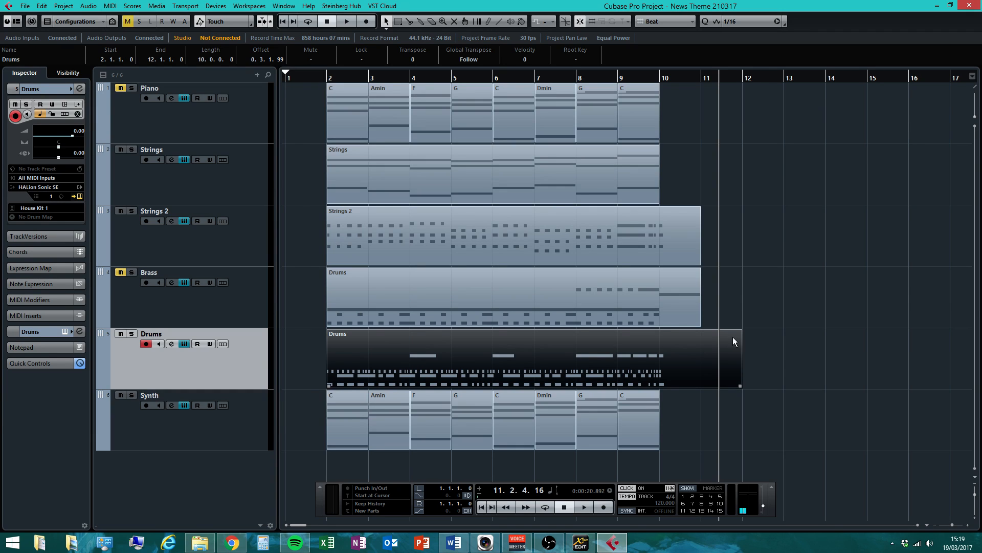
{"action": "left_click_drag", "start_coordinate": [741, 385], "coordinate": [701, 391]}
{"action": "left_click", "coordinate": [782, 396]}
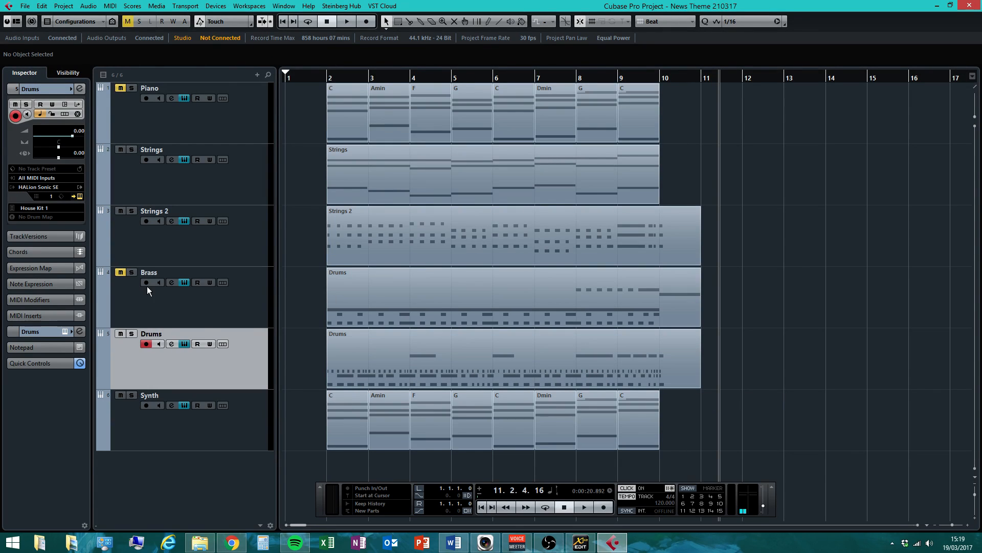
Solo Brass, audition from bar 2, and move the Brass lane's Drums part onto the Drums track
{"action": "left_click", "coordinate": [131, 273]}
{"action": "left_click", "coordinate": [326, 77]}
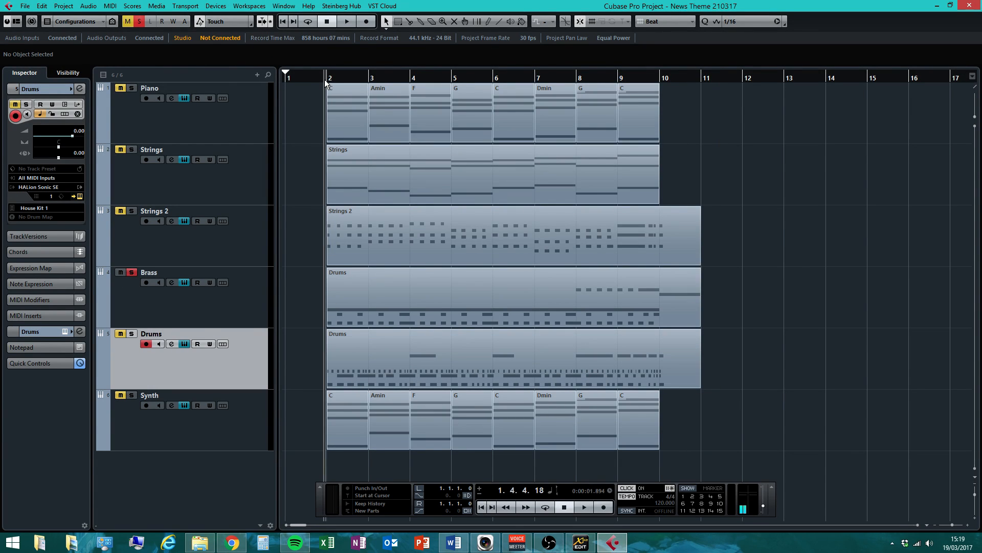
{"action": "left_click", "coordinate": [348, 23]}
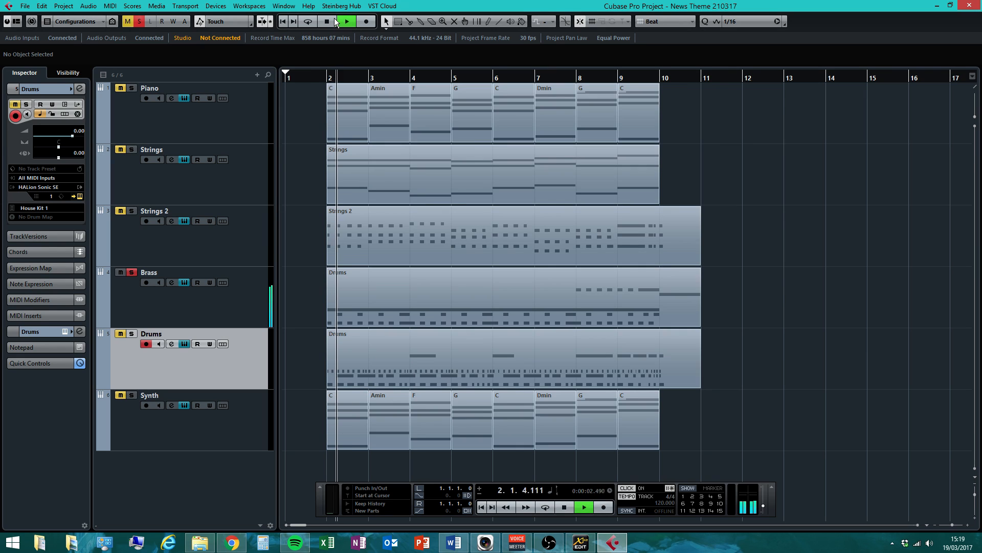
{"action": "left_click_drag", "start_coordinate": [369, 359], "coordinate": [370, 463]}
{"action": "left_click_drag", "start_coordinate": [357, 313], "coordinate": [355, 375]}
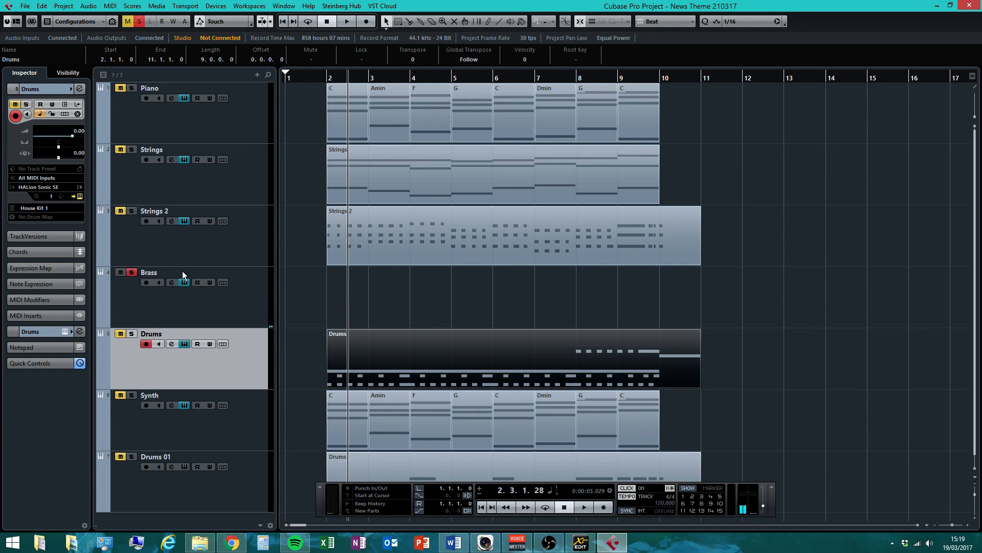
Unsolo Brass and solo the Drums track to audition it
{"action": "left_click", "coordinate": [131, 272]}
{"action": "left_click", "coordinate": [131, 333]}
{"action": "left_click", "coordinate": [346, 23]}
{"action": "scroll", "coordinate": [504, 314], "scroll_direction": "down", "scroll_amount": 1}
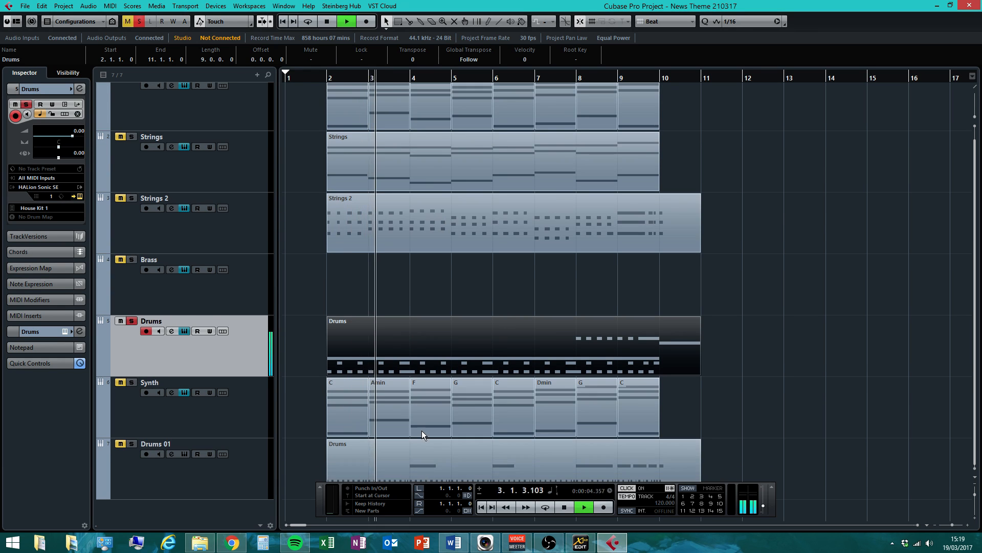
{"action": "left_click", "coordinate": [565, 507]}
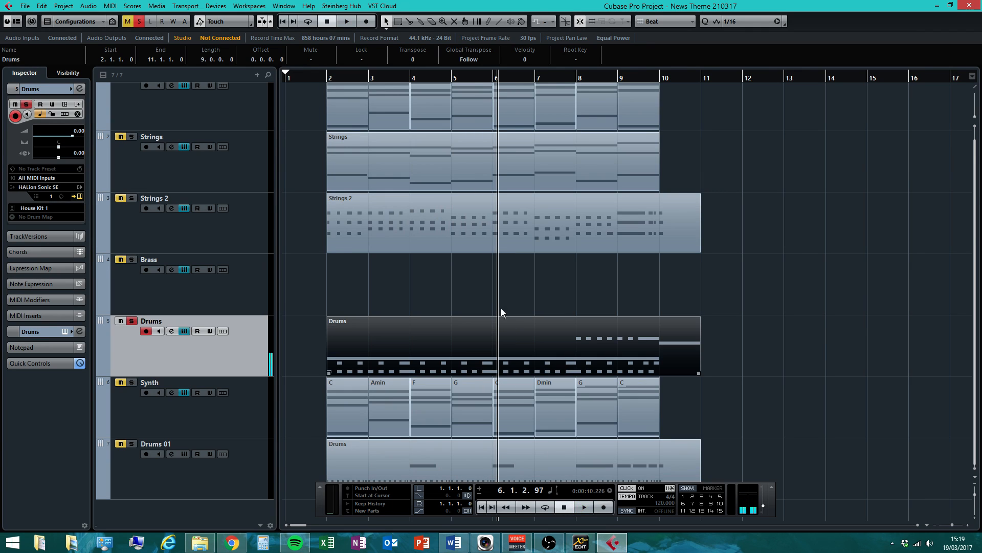
Move the Drums part back onto Brass and the Drums 01 part onto Drums, then audition from bar 2
{"action": "left_click_drag", "start_coordinate": [460, 317], "coordinate": [456, 289]}
{"action": "left_click_drag", "start_coordinate": [375, 466], "coordinate": [374, 342]}
{"action": "left_click", "coordinate": [564, 507]}
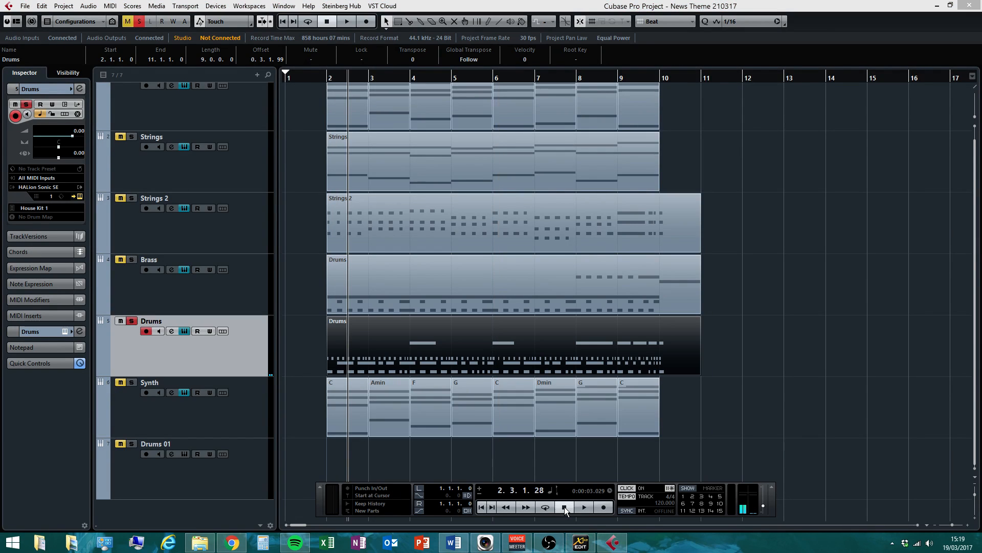
{"action": "left_click", "coordinate": [321, 78]}
{"action": "key", "text": "space"}
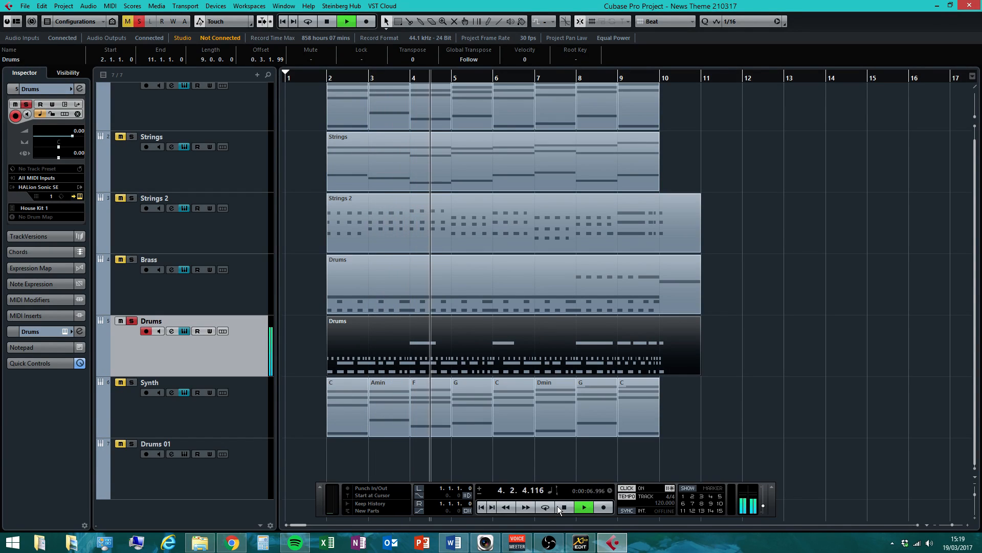
{"action": "left_click", "coordinate": [569, 514]}
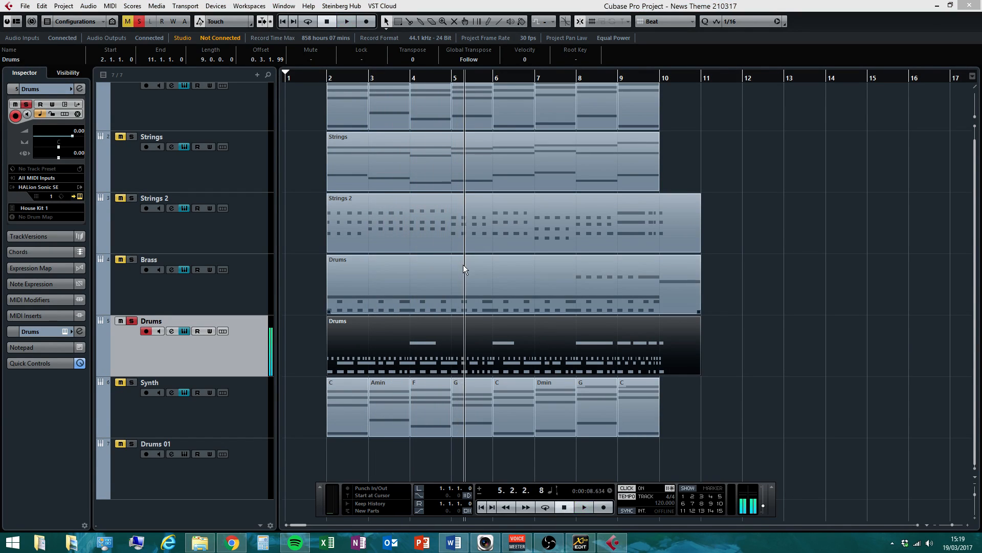
Delete the Drums part from the Brass track, hide the Drums 01 track, and unsolo Drums
{"action": "left_click", "coordinate": [450, 284]}
{"action": "key", "text": "Delete"}
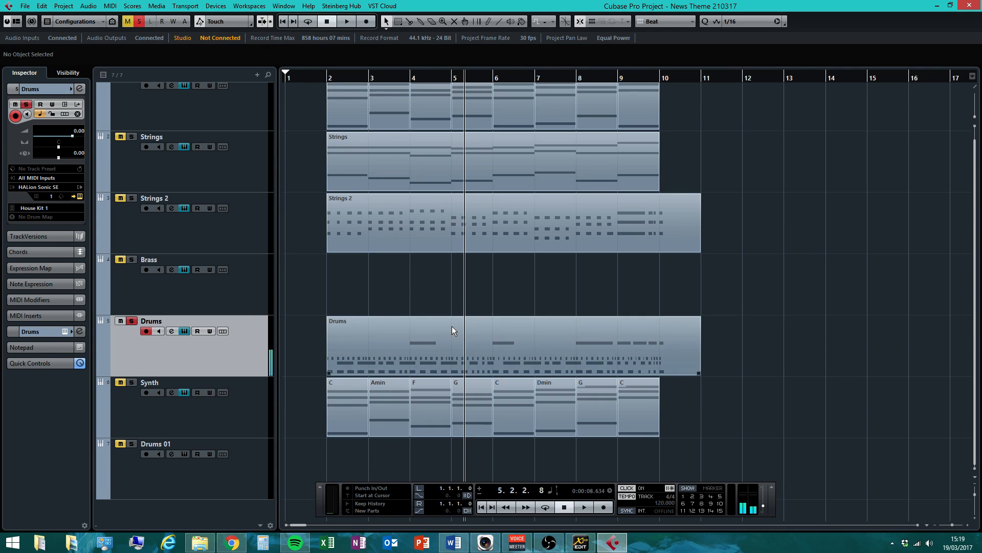
{"action": "right_click", "coordinate": [216, 489]}
{"action": "left_click", "coordinate": [276, 327]}
{"action": "left_click", "coordinate": [132, 333]}
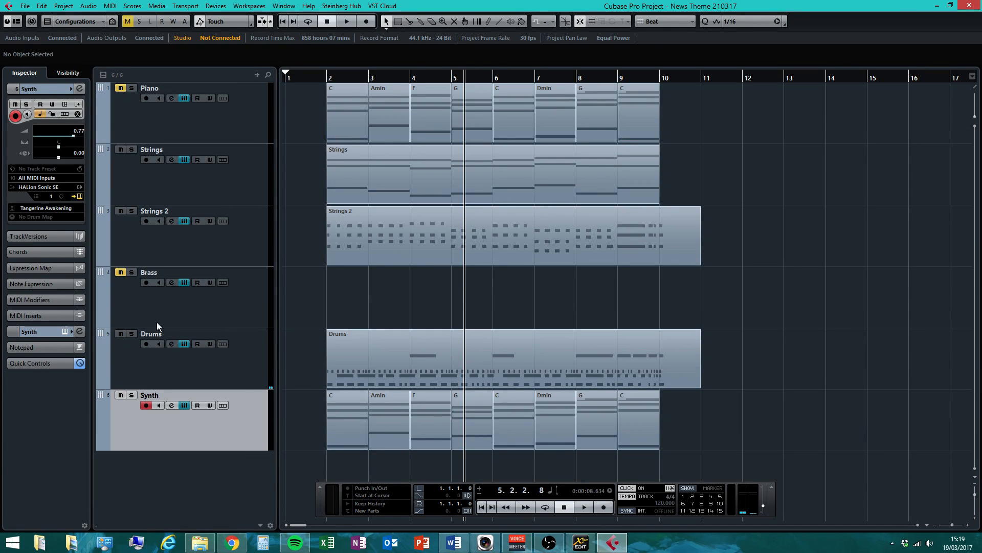
Arm the Brass track, move the playhead to 1.1.1.0, and bring up the Chords_and_Cadences_Sheet
{"action": "left_click", "coordinate": [664, 339]}
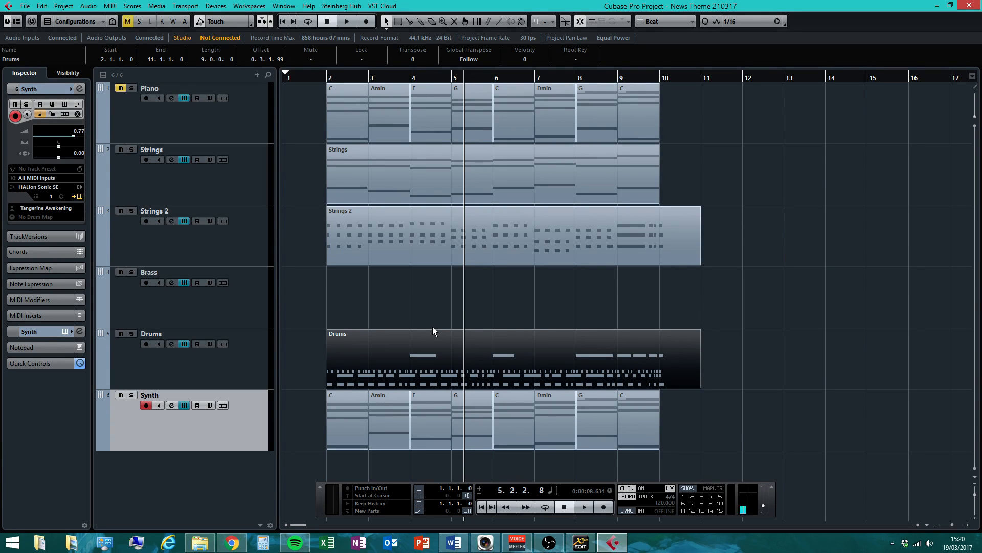
{"action": "left_click", "coordinate": [248, 304]}
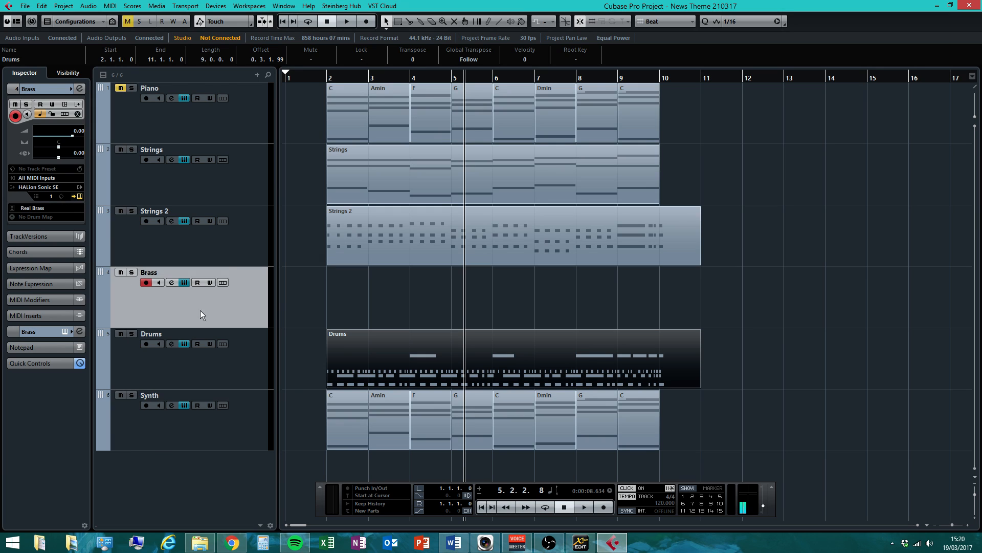
{"action": "left_click", "coordinate": [567, 507]}
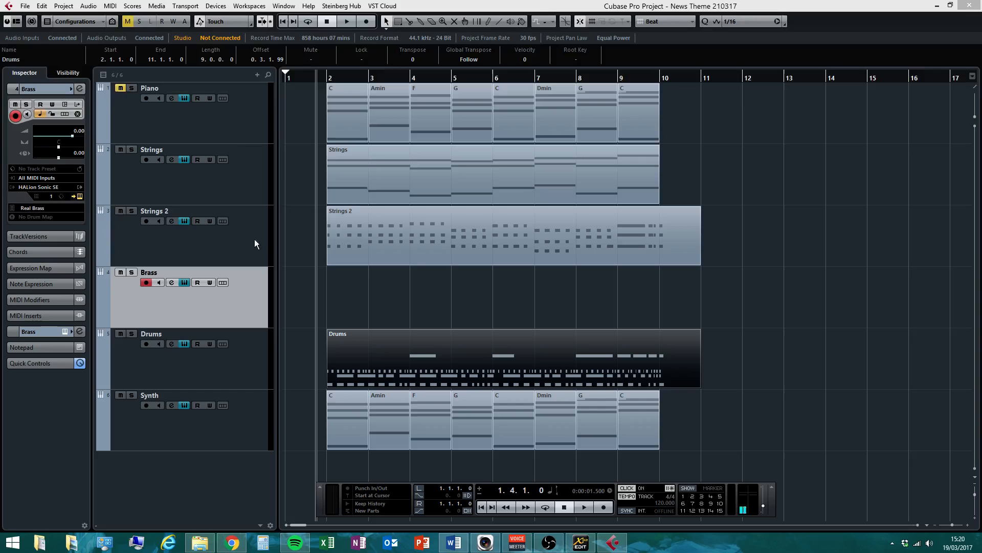
{"action": "left_click_drag", "start_coordinate": [295, 79], "coordinate": [286, 78]}
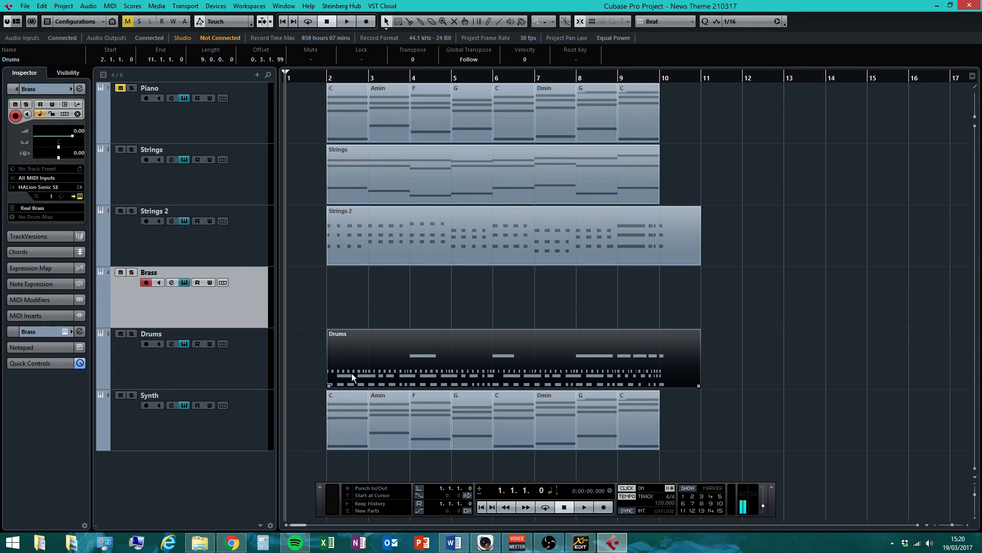
{"action": "left_click", "coordinate": [454, 542]}
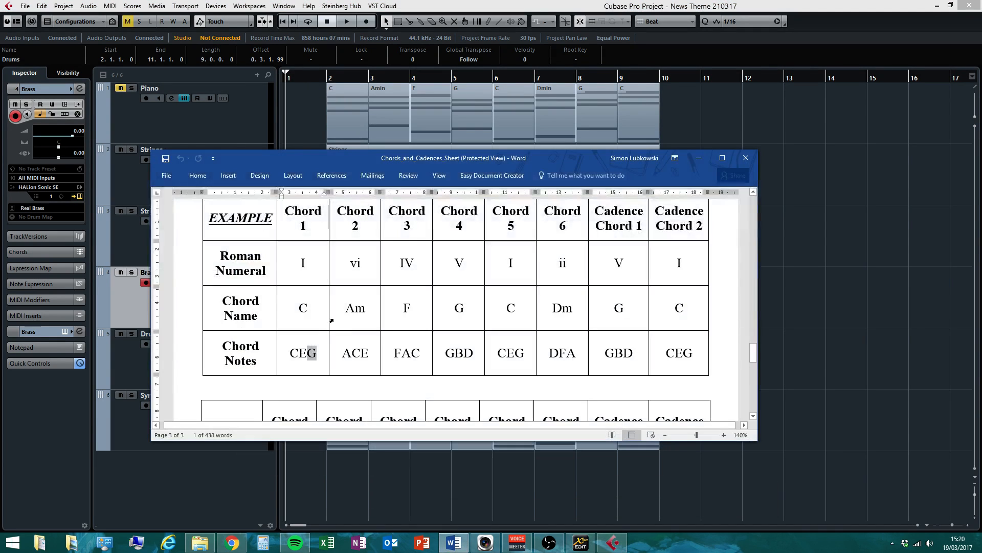
Highlight the notes in the first Chord Notes cell, then minimise the Word chord sheet
{"action": "left_click", "coordinate": [305, 355]}
{"action": "left_click_drag", "start_coordinate": [290, 354], "coordinate": [421, 353]}
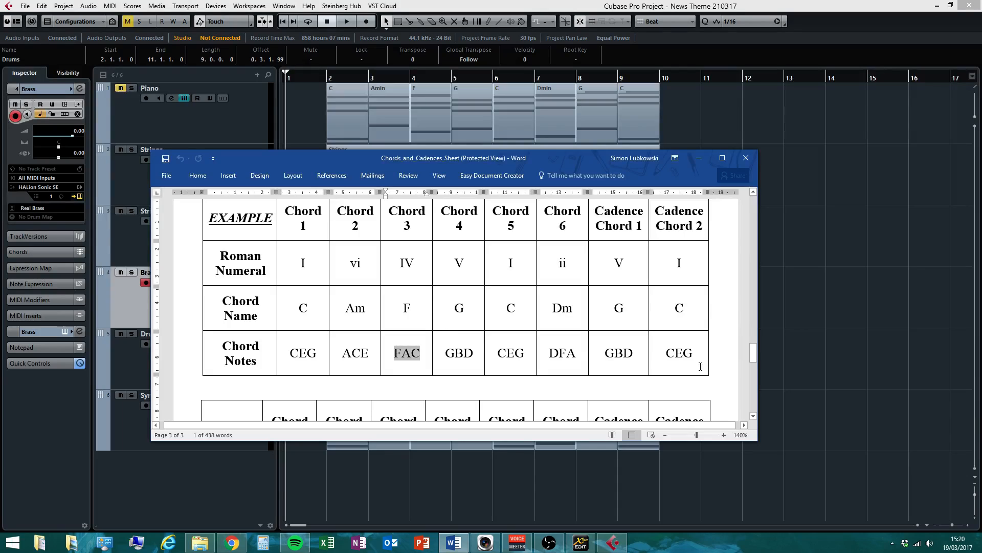
{"action": "left_click", "coordinate": [699, 158]}
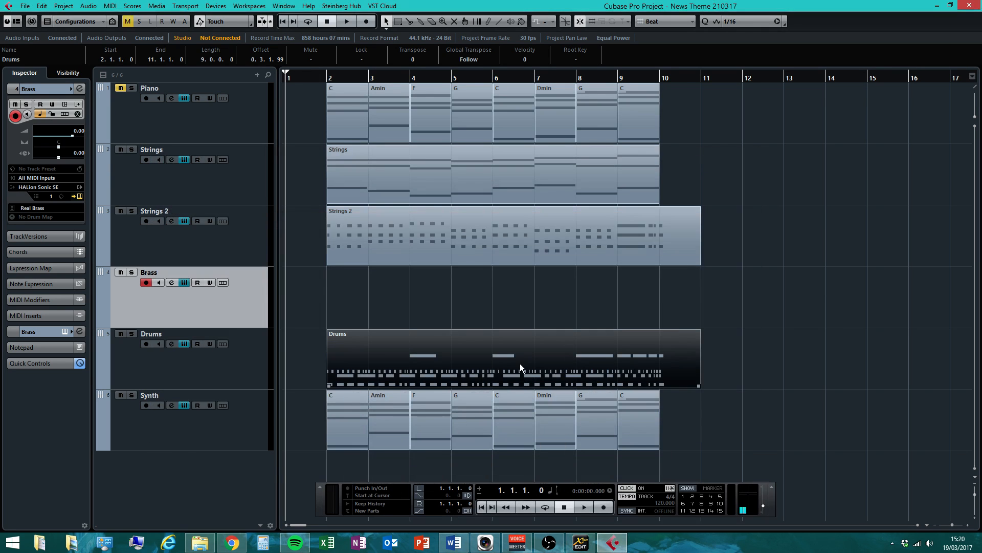
Glance at the chord sheet, then record the Brass melody across bars 1–12
{"action": "left_click", "coordinate": [521, 312]}
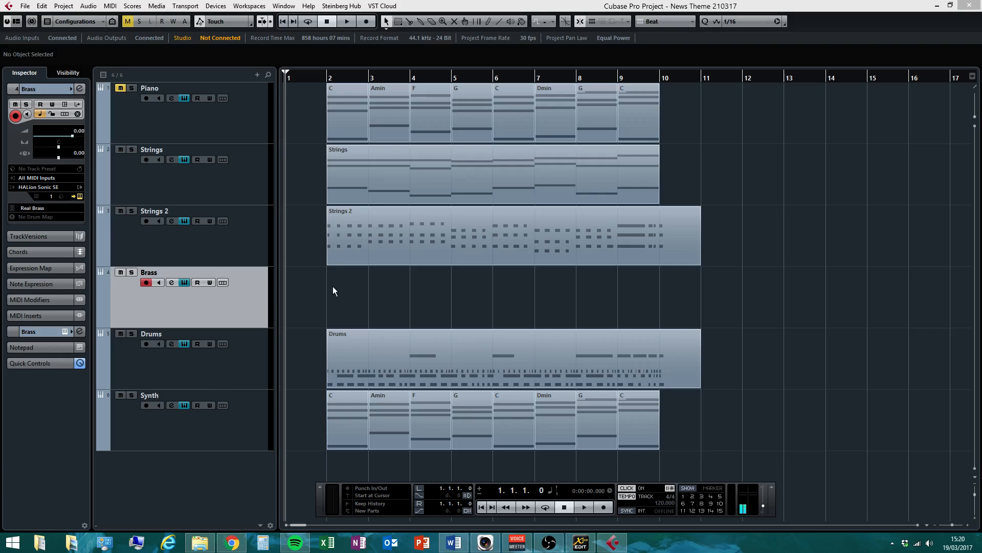
{"action": "left_click", "coordinate": [454, 543]}
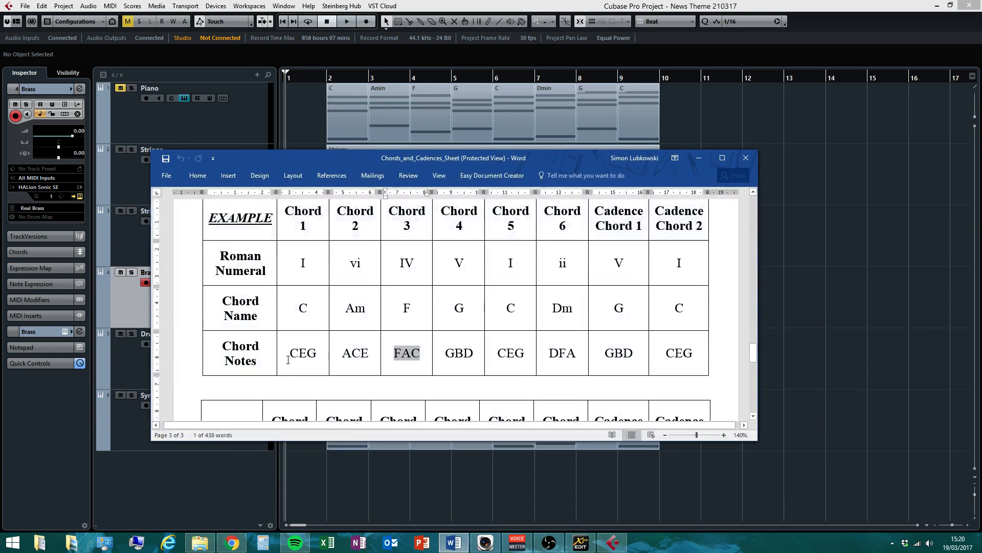
{"action": "left_click", "coordinate": [813, 335]}
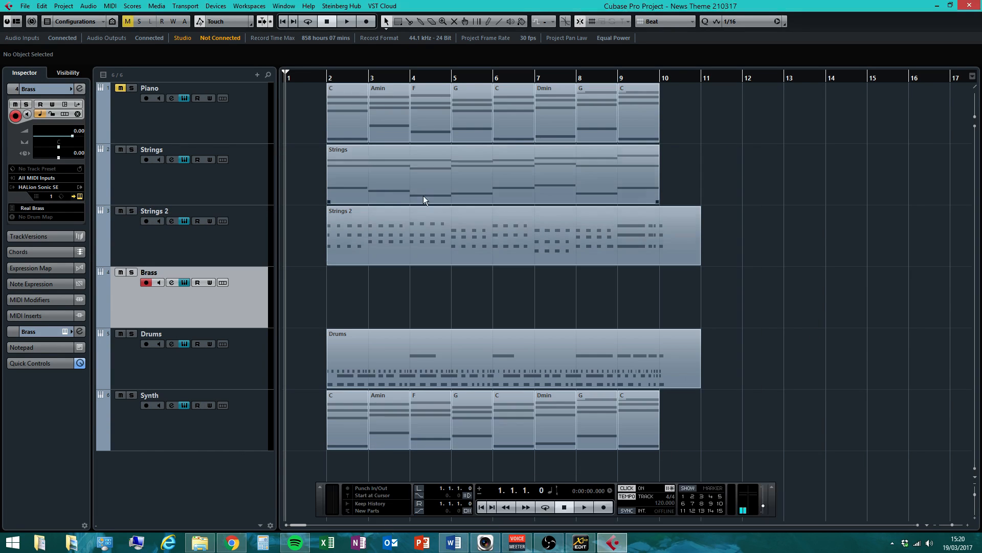
{"action": "left_click", "coordinate": [596, 509]}
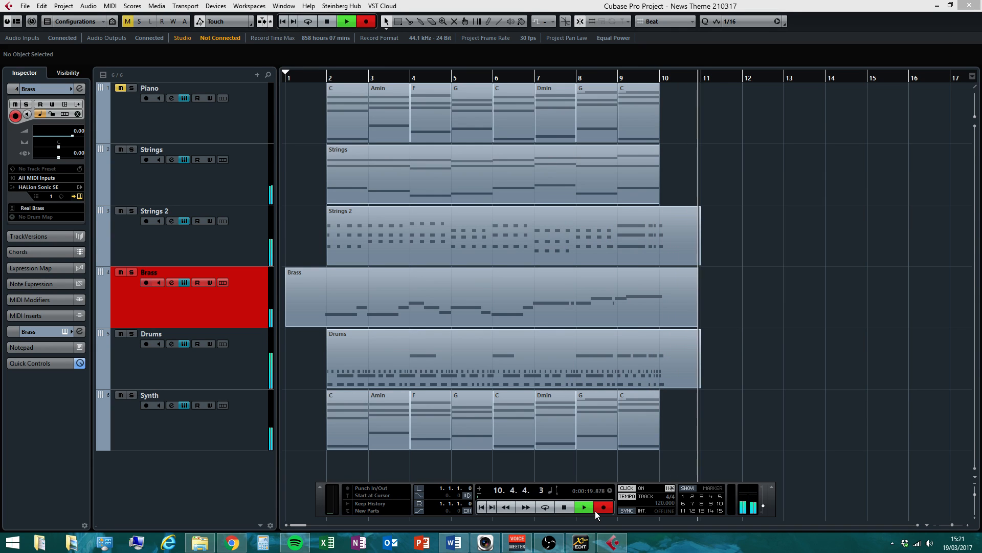
{"action": "left_click", "coordinate": [568, 509]}
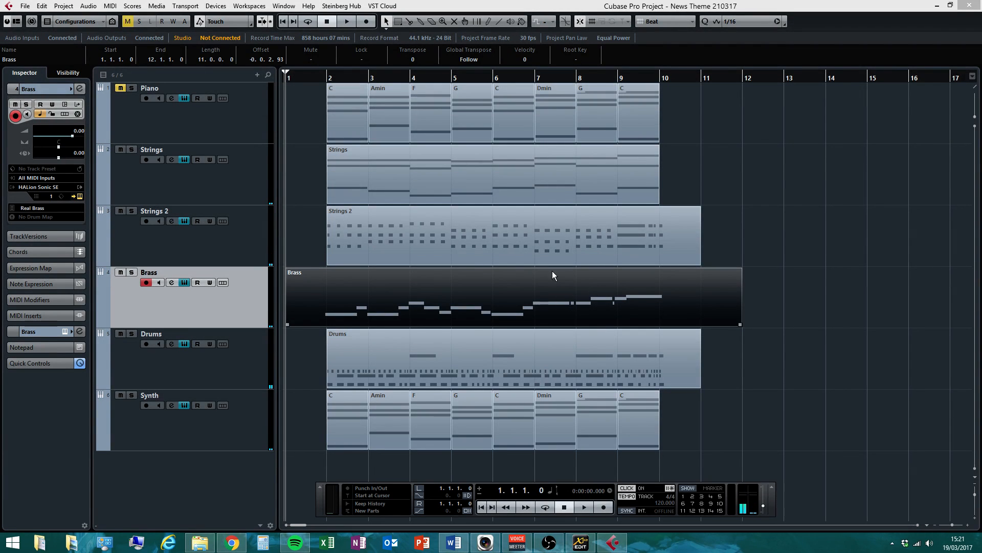
In the Key Editor, shift all Brass notes to start at 2.1.1.0 and quantize them to 1/16
{"action": "double_click", "coordinate": [355, 311]}
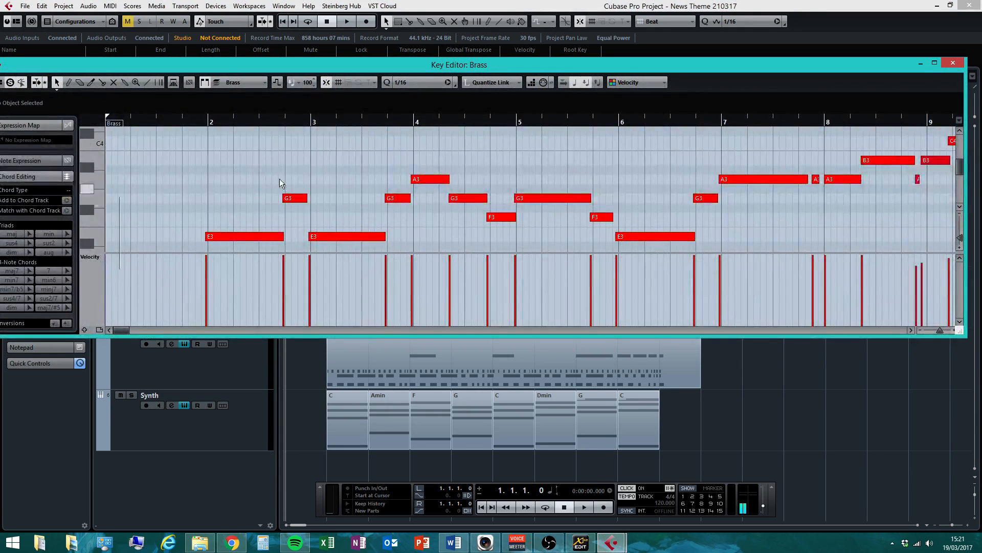
{"action": "key", "text": "ctrl+a"}
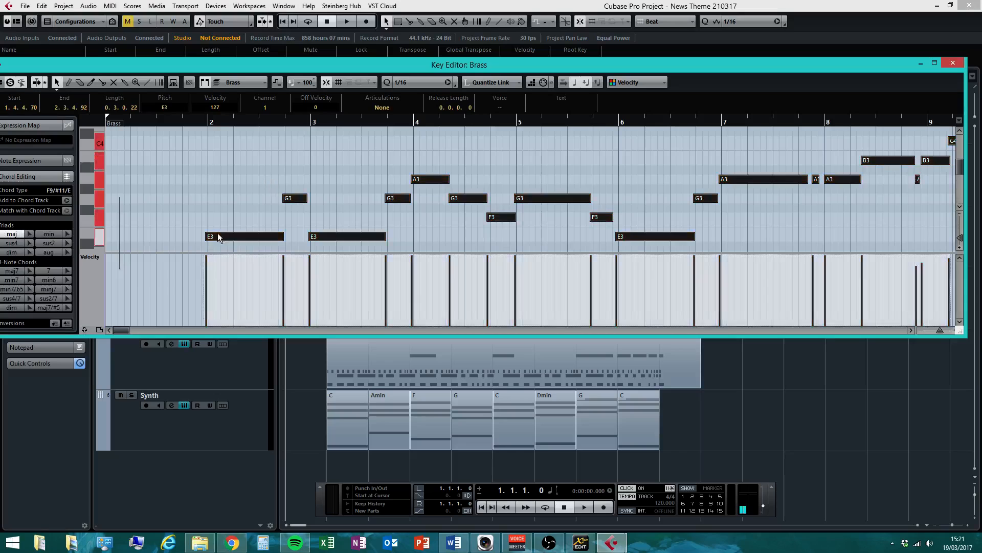
{"action": "left_click_drag", "start_coordinate": [220, 236], "coordinate": [223, 236]}
{"action": "left_click", "coordinate": [356, 138]}
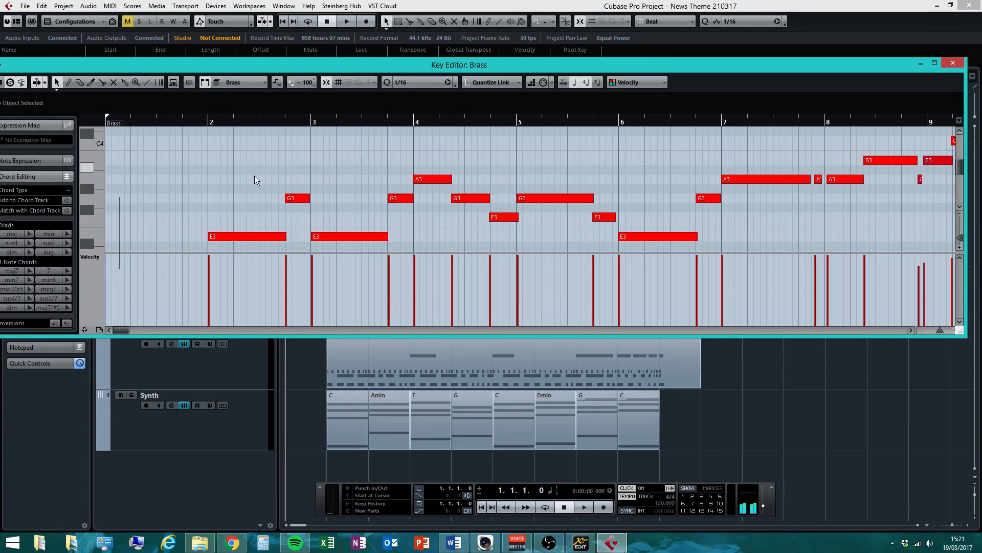
{"action": "left_click", "coordinate": [43, 6]}
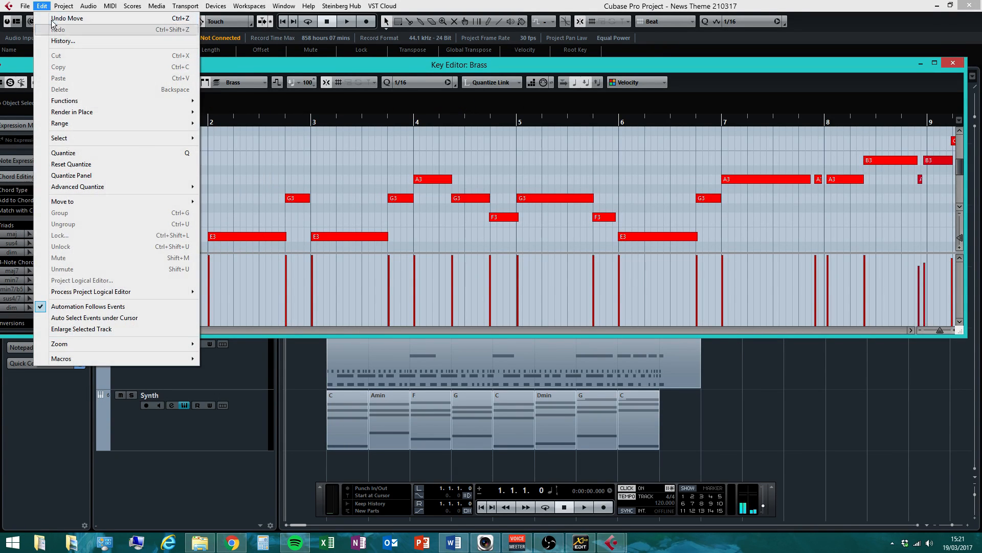
{"action": "left_click", "coordinate": [56, 15]}
{"action": "key", "text": "ctrl+a"}
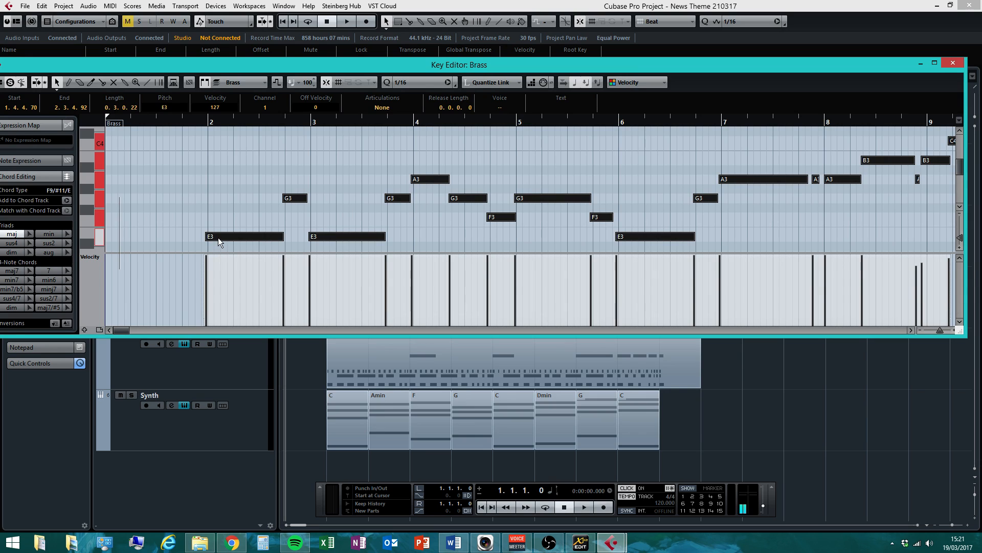
{"action": "left_click_drag", "start_coordinate": [211, 237], "coordinate": [214, 236]}
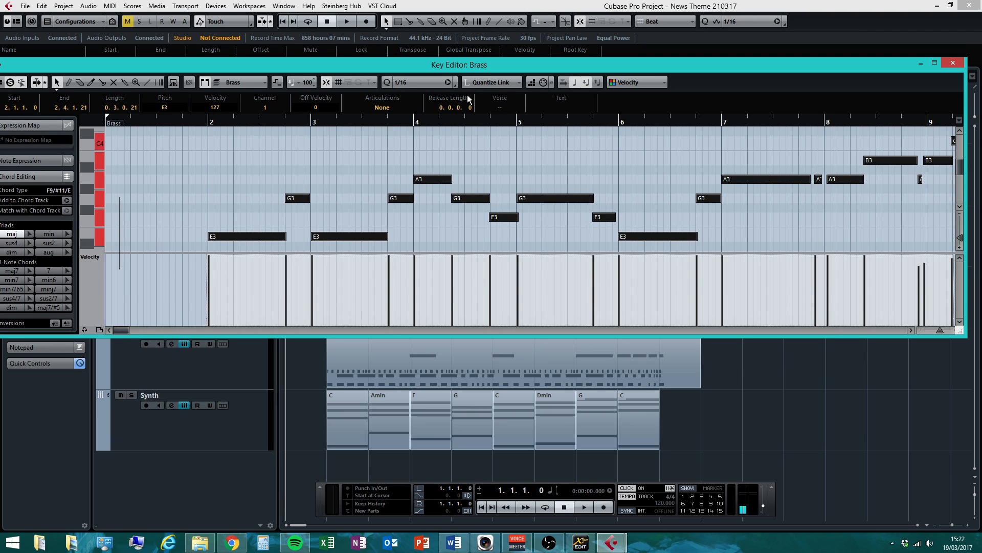
{"action": "key", "text": "q"}
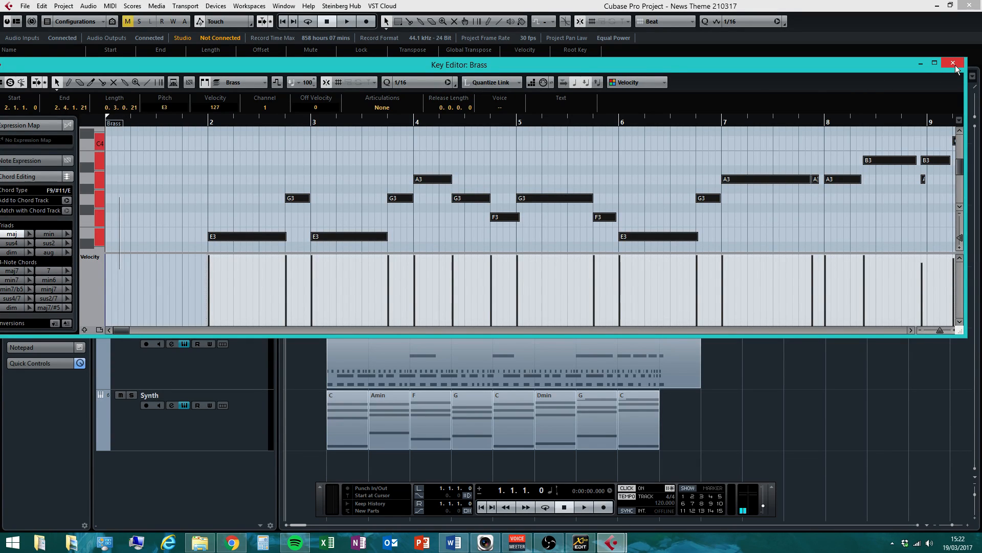
Enlarge the Key Editor and play back the whole Brass melody
{"action": "left_click_drag", "start_coordinate": [927, 335], "coordinate": [927, 509]}
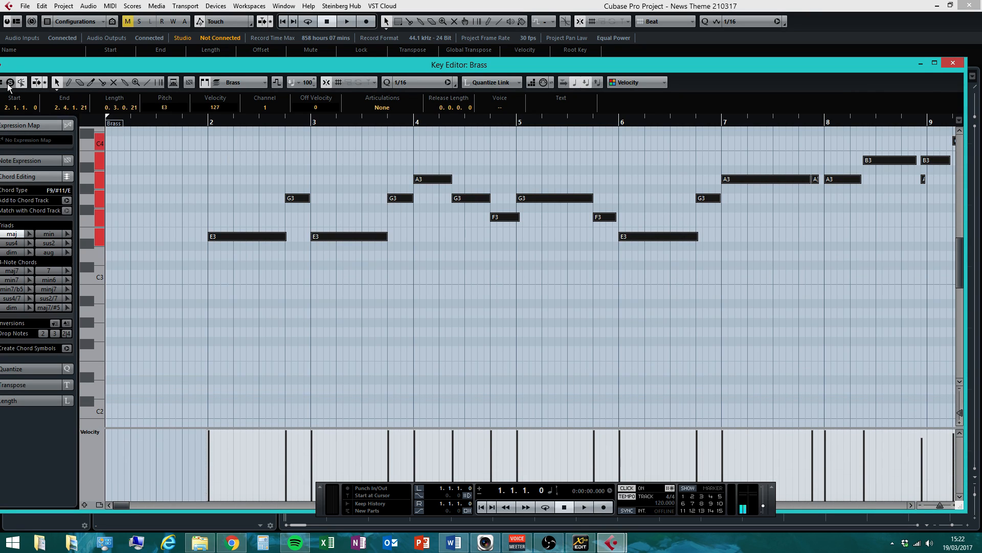
{"action": "key", "text": "ctrl+a"}
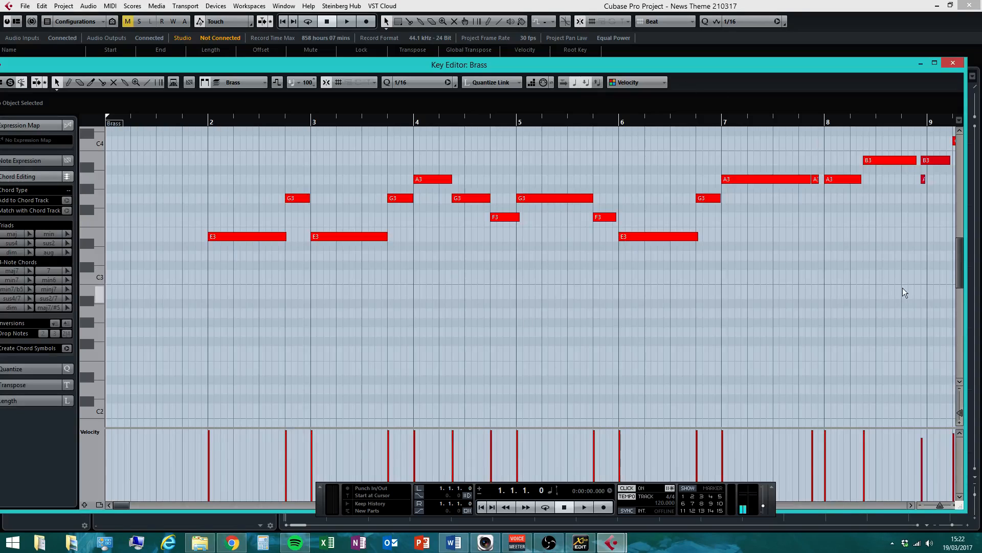
{"action": "scroll", "coordinate": [954, 270], "scroll_direction": "up", "scroll_amount": 3}
{"action": "key", "text": "space"}
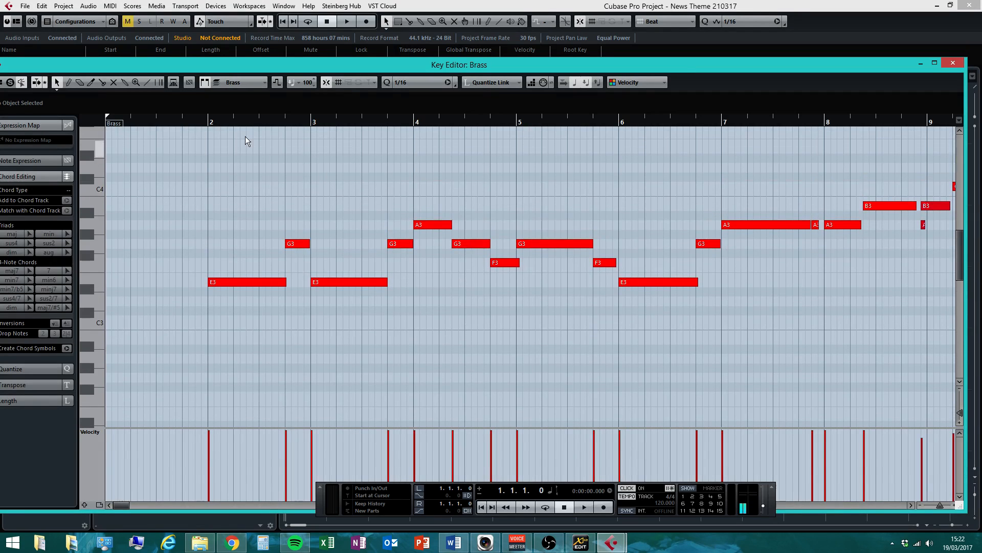
{"action": "left_click", "coordinate": [583, 507]}
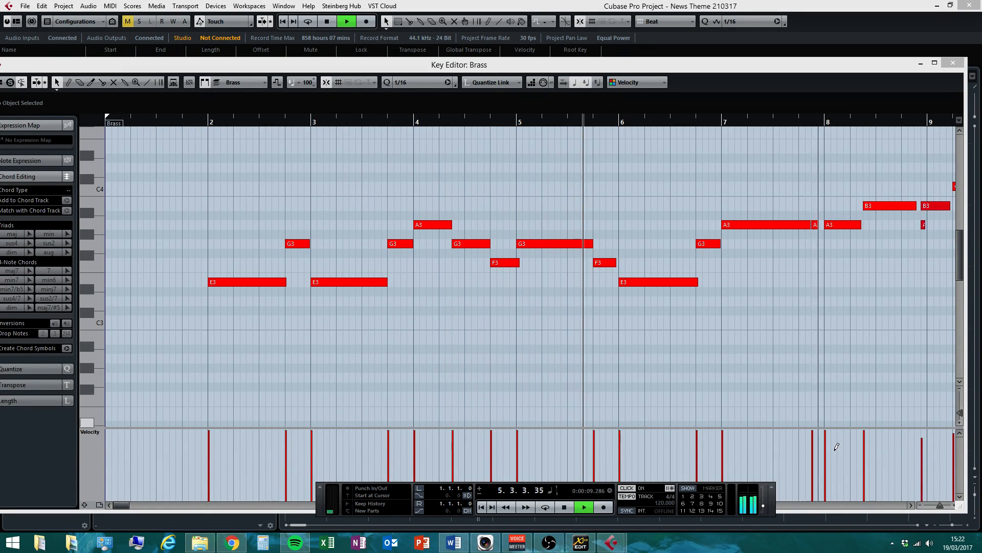
{"action": "left_click", "coordinate": [912, 505]}
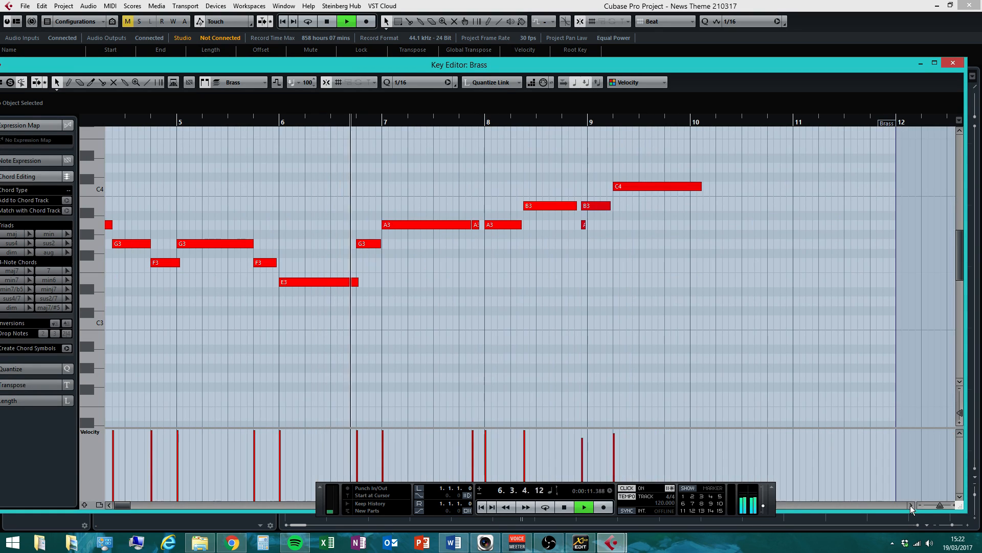
{"action": "left_click", "coordinate": [563, 506]}
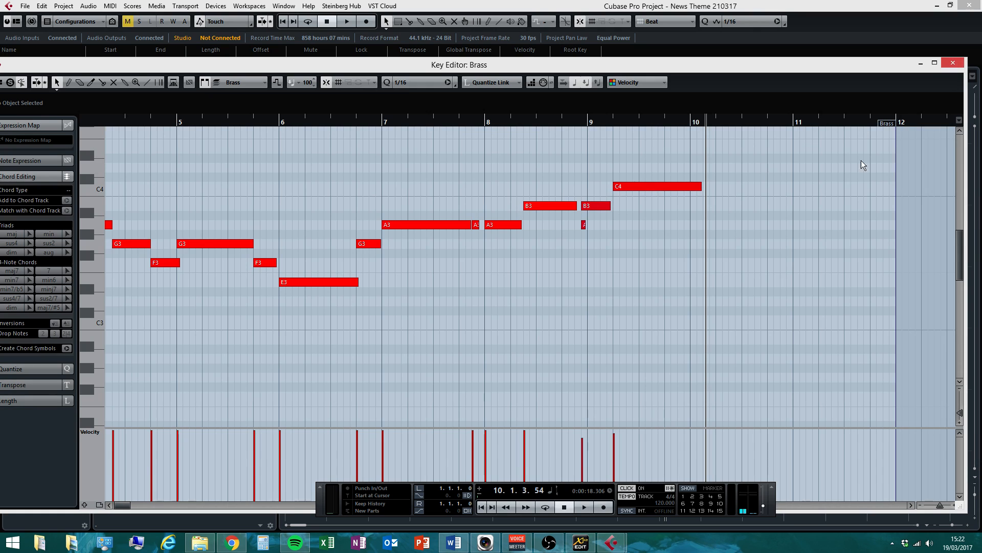
Delete the Brass notes from bar 7 onward and close the Key Editor
{"action": "left_click_drag", "start_coordinate": [748, 157], "coordinate": [389, 306]}
{"action": "key", "text": "Delete"}
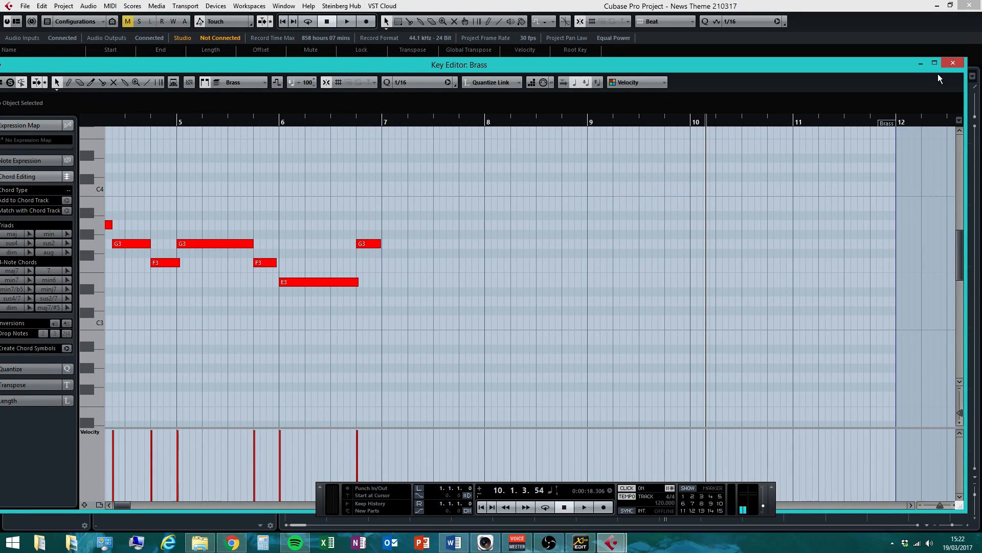
{"action": "left_click", "coordinate": [955, 62]}
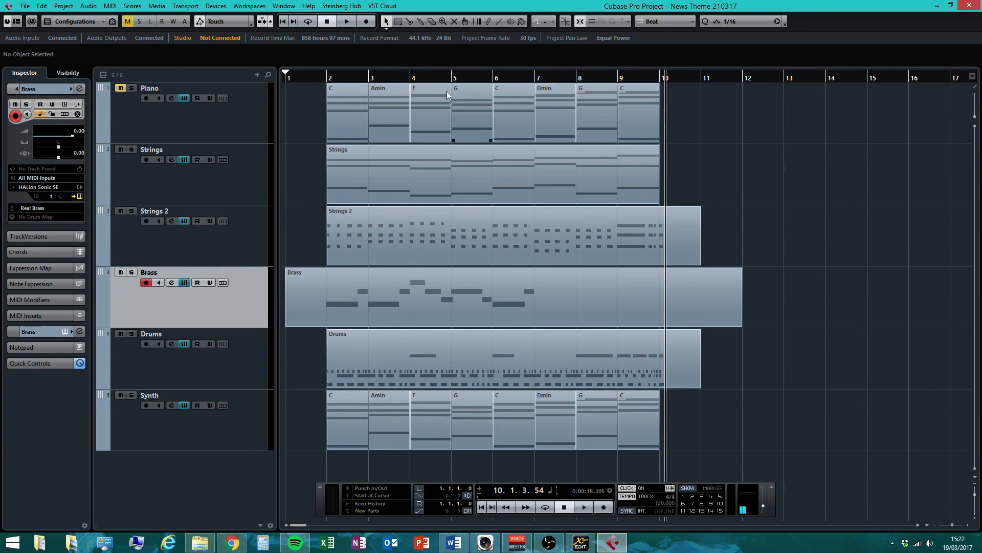
Set the playback position to bar 3.4 and trim the Brass part to bars 2–11
{"action": "left_click", "coordinate": [400, 78]}
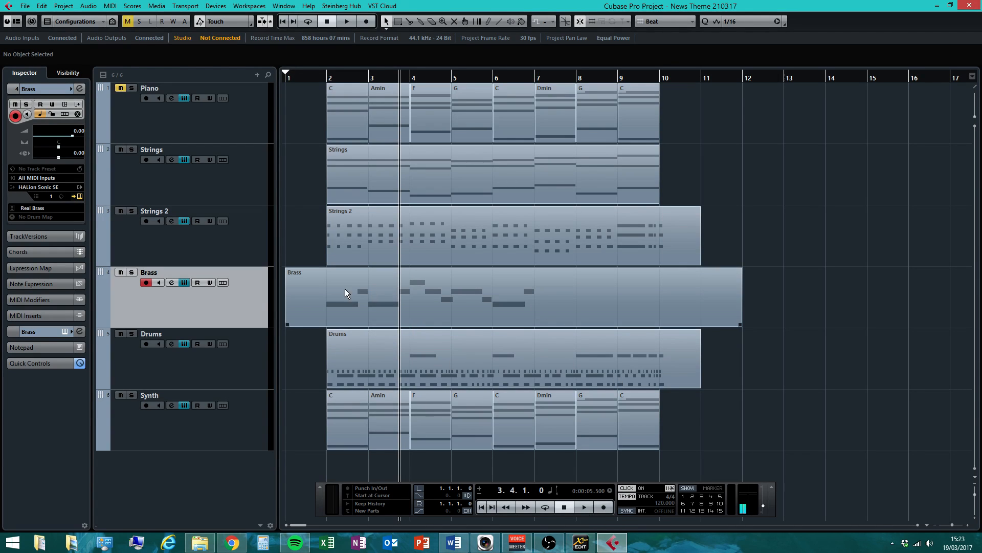
{"action": "left_click", "coordinate": [319, 308]}
{"action": "left_click_drag", "start_coordinate": [291, 322], "coordinate": [328, 323]}
{"action": "left_click_drag", "start_coordinate": [741, 323], "coordinate": [701, 328]}
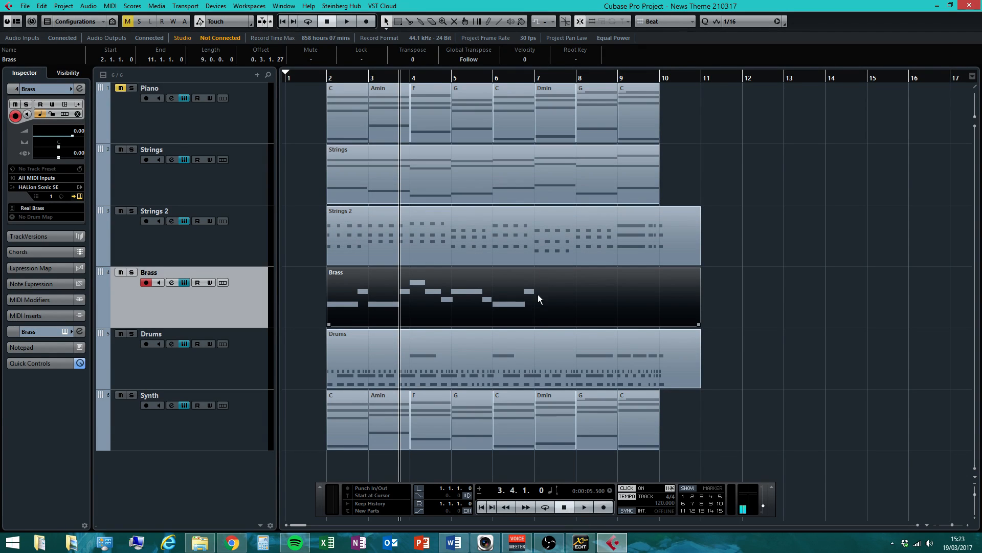
Look up the DFA chord notes in the Word chord chart
{"action": "left_click", "coordinate": [453, 543]}
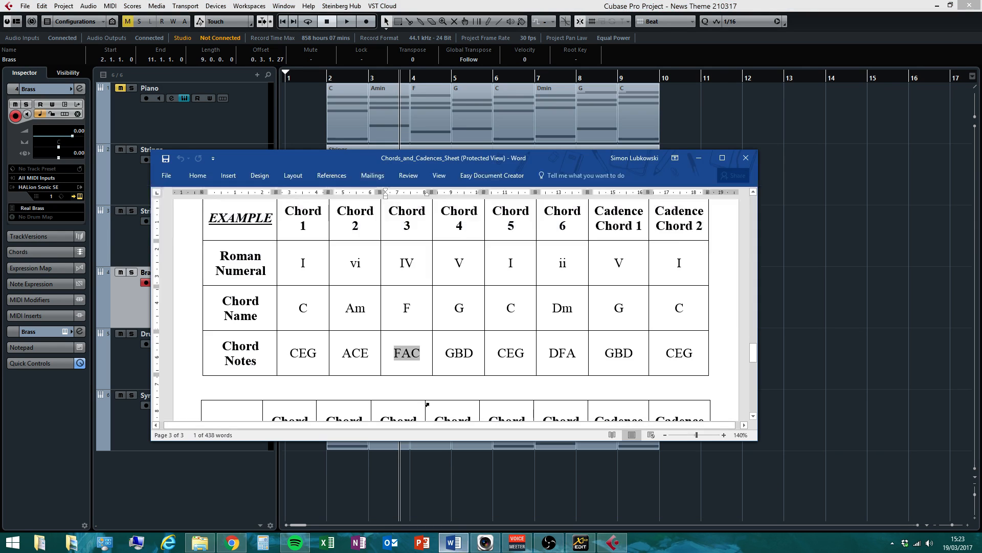
{"action": "left_click", "coordinate": [549, 352]}
{"action": "left_click_drag", "start_coordinate": [549, 351], "coordinate": [577, 356]}
{"action": "left_click", "coordinate": [832, 351]}
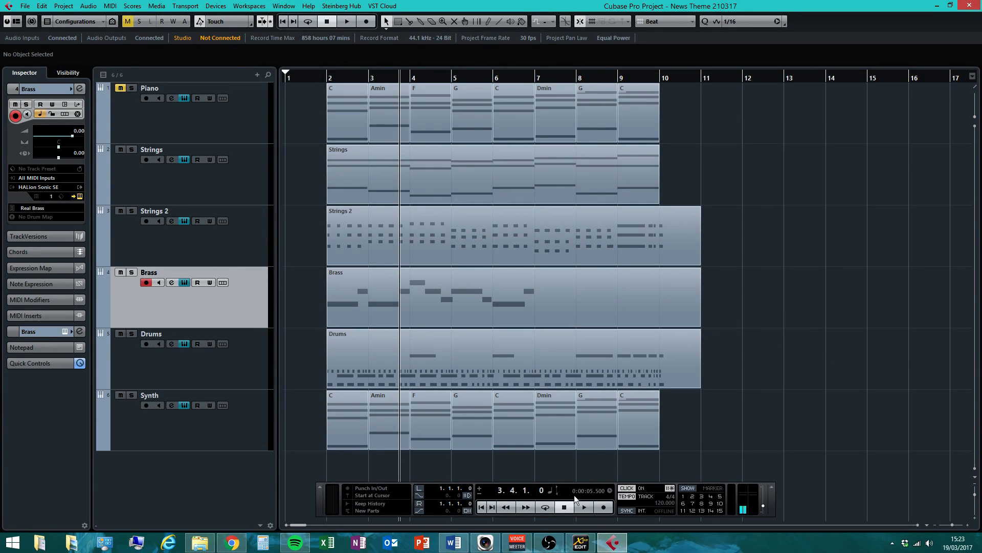
Record a new Brass phrase over the part, then stop recording and playback
{"action": "left_click", "coordinate": [603, 507]}
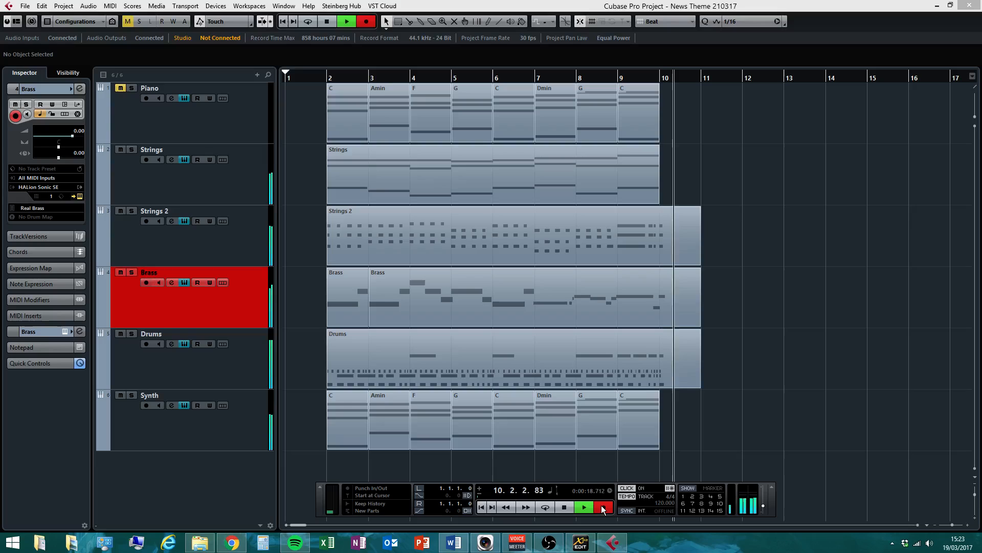
{"action": "left_click", "coordinate": [603, 507]}
{"action": "left_click", "coordinate": [573, 505]}
{"action": "key", "text": "space"}
Move the new Brass phrase so its first A3 note starts at 7.1.1.0, then quantize it
{"action": "double_click", "coordinate": [565, 311]}
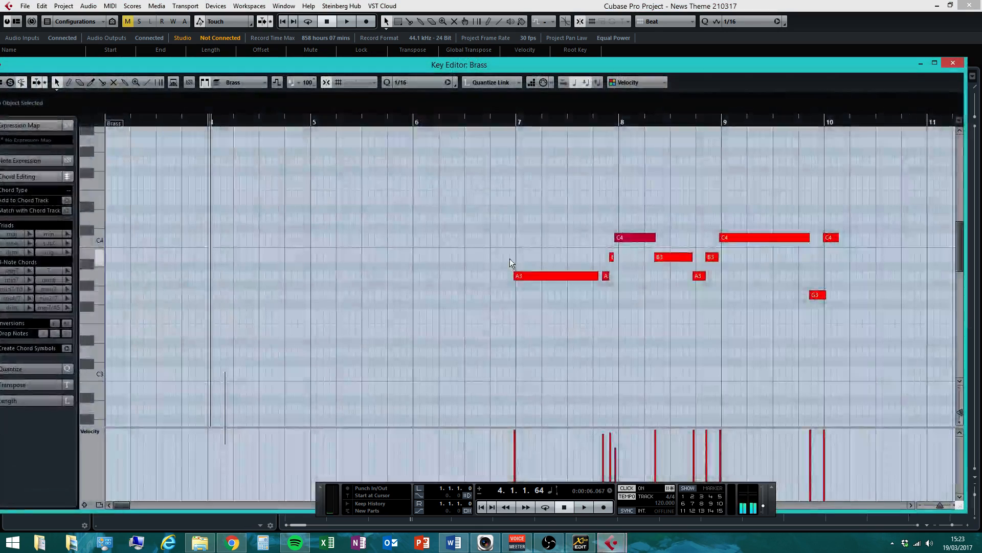
{"action": "left_click", "coordinate": [521, 276]}
{"action": "left_click_drag", "start_coordinate": [522, 277], "coordinate": [529, 278]}
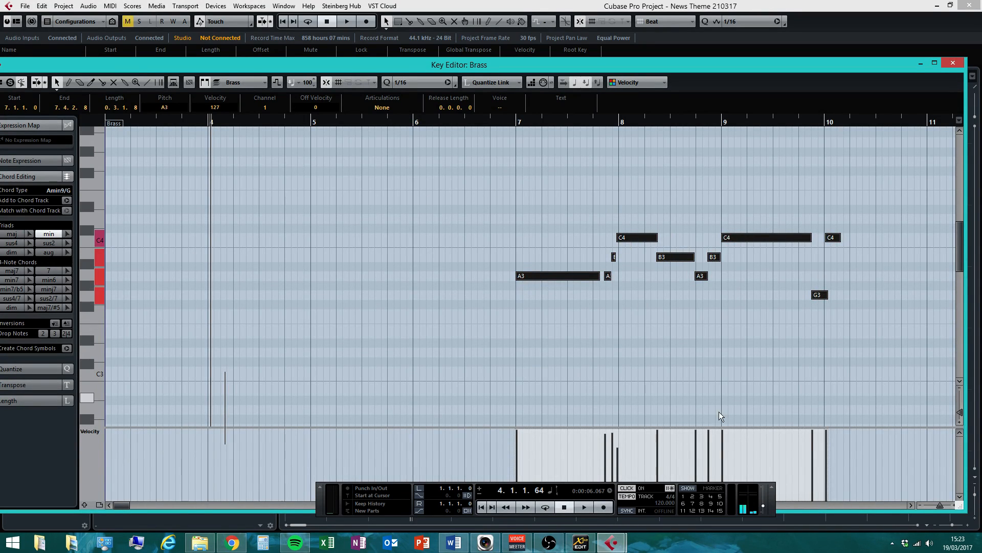
{"action": "left_click", "coordinate": [575, 207]}
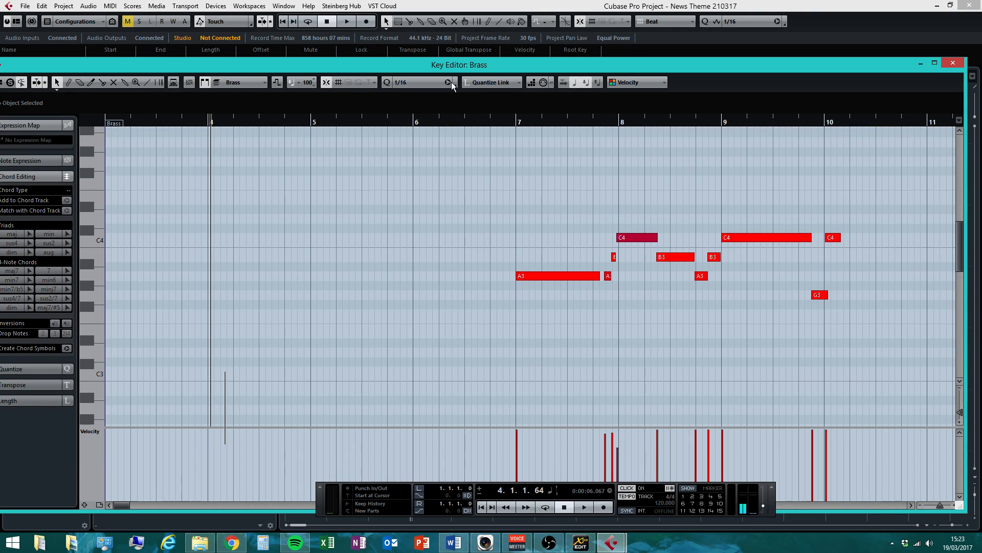
{"action": "key", "text": "q"}
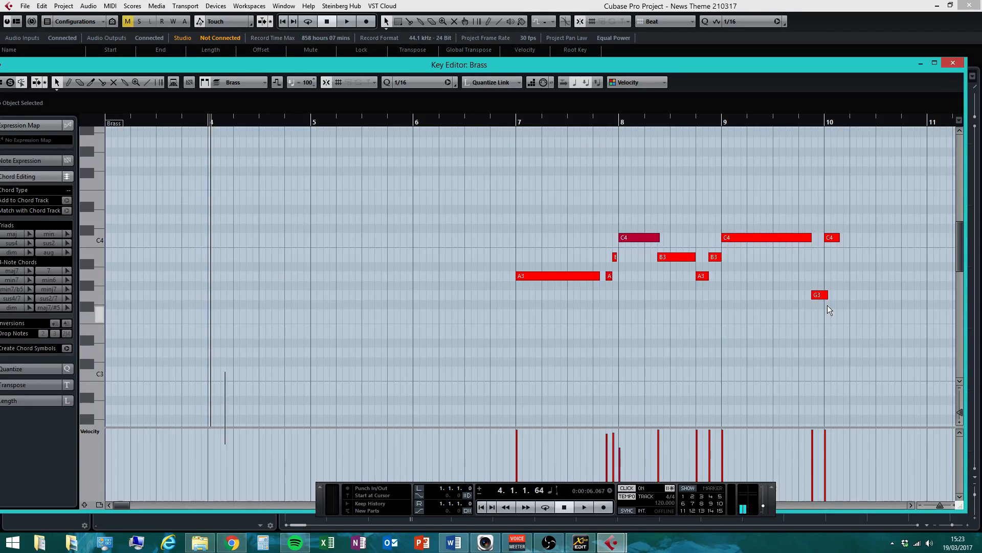
Glue the two Brass parts into one and trim its end to bar 11
{"action": "left_click", "coordinate": [952, 63]}
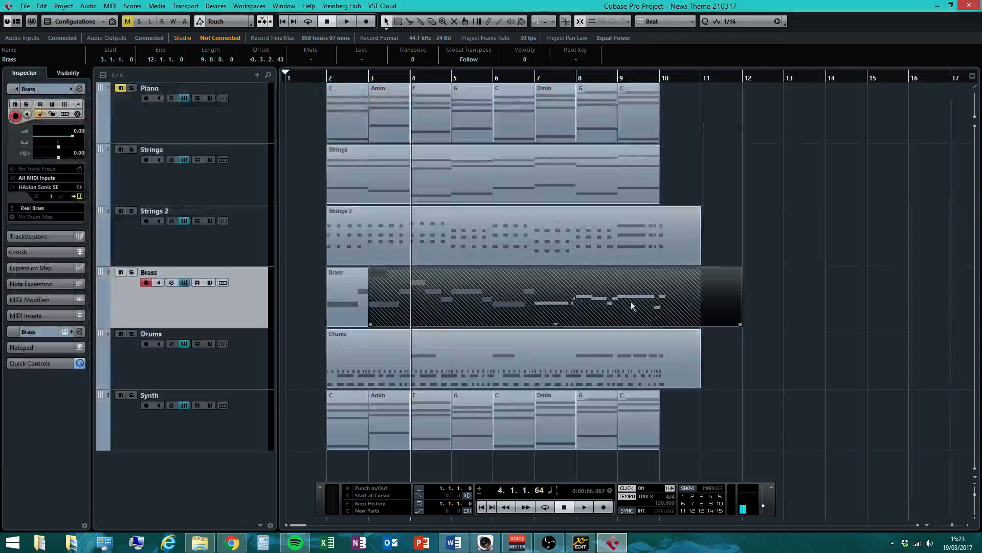
{"action": "right_click", "coordinate": [458, 305]}
{"action": "left_click", "coordinate": [490, 305]}
{"action": "left_click", "coordinate": [485, 305]}
{"action": "key", "text": "1"}
{"action": "left_click", "coordinate": [480, 300]}
{"action": "left_click_drag", "start_coordinate": [740, 325], "coordinate": [702, 327]}
Turn the metronome click off and return the playback position to the project start
{"action": "left_click", "coordinate": [628, 487]}
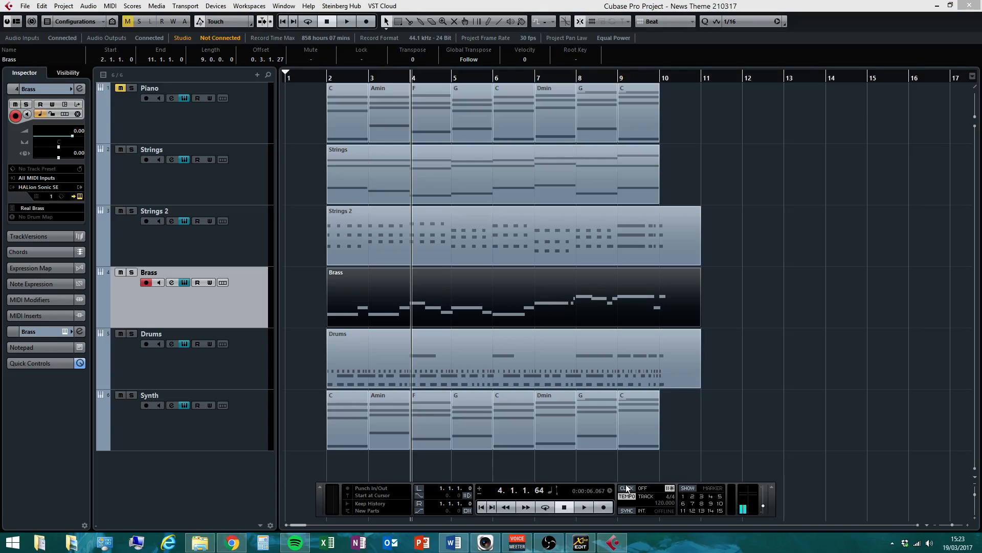
{"action": "left_click", "coordinate": [480, 507]}
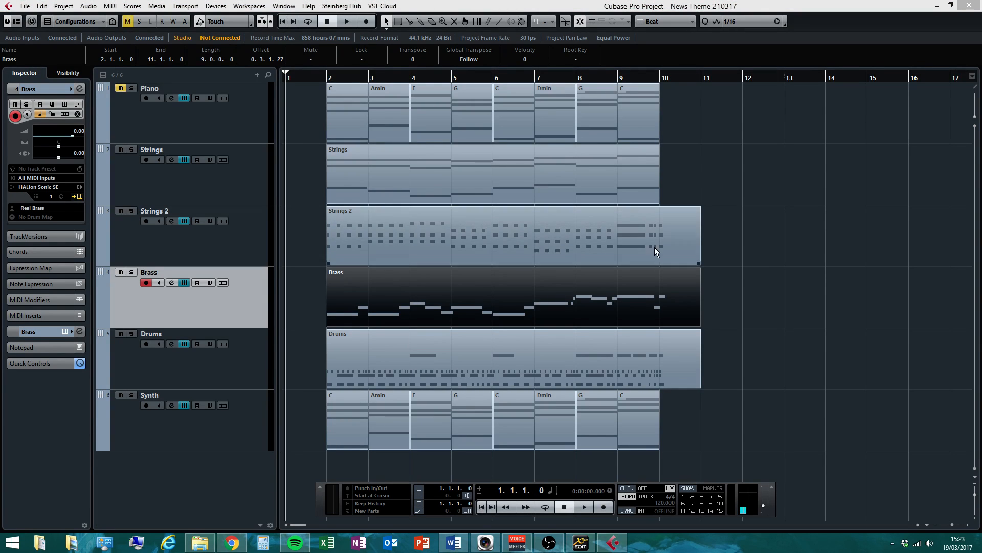
{"action": "left_click", "coordinate": [802, 322]}
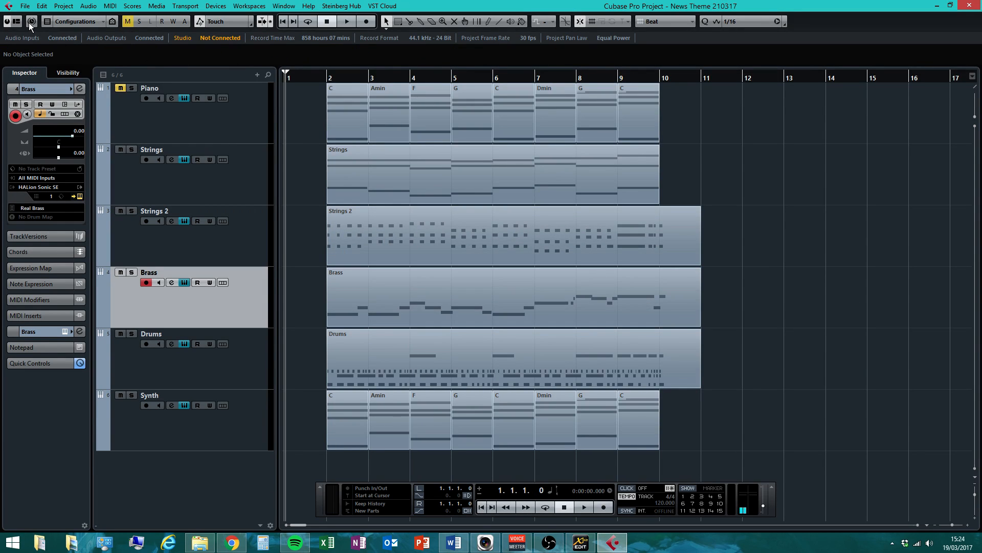
{"action": "left_click", "coordinate": [24, 6]}
Save the project as 'News Theme 220317' with Save As, then play it from the start
{"action": "left_click", "coordinate": [39, 90]}
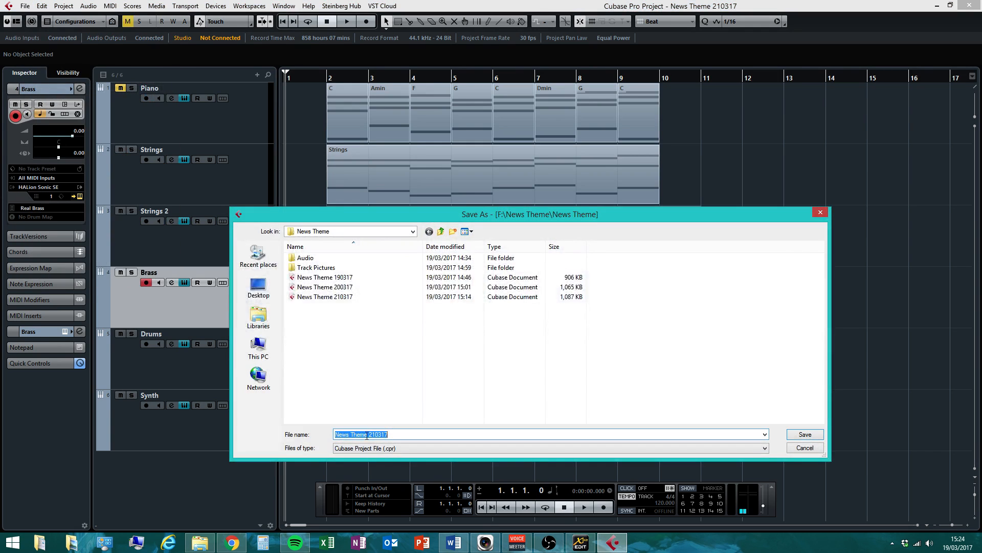
{"action": "left_click", "coordinate": [375, 434]}
{"action": "left_click", "coordinate": [812, 439]}
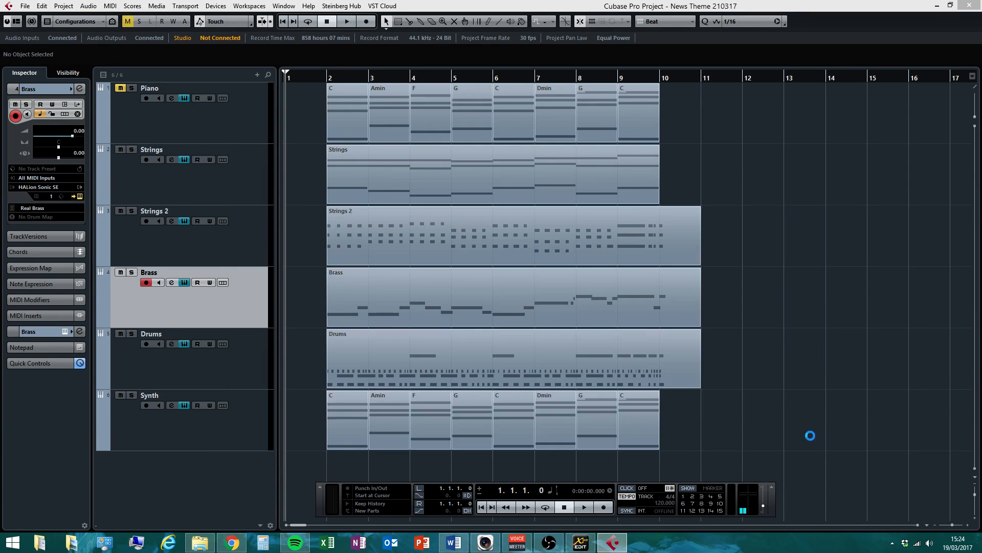
{"action": "left_click", "coordinate": [583, 506]}
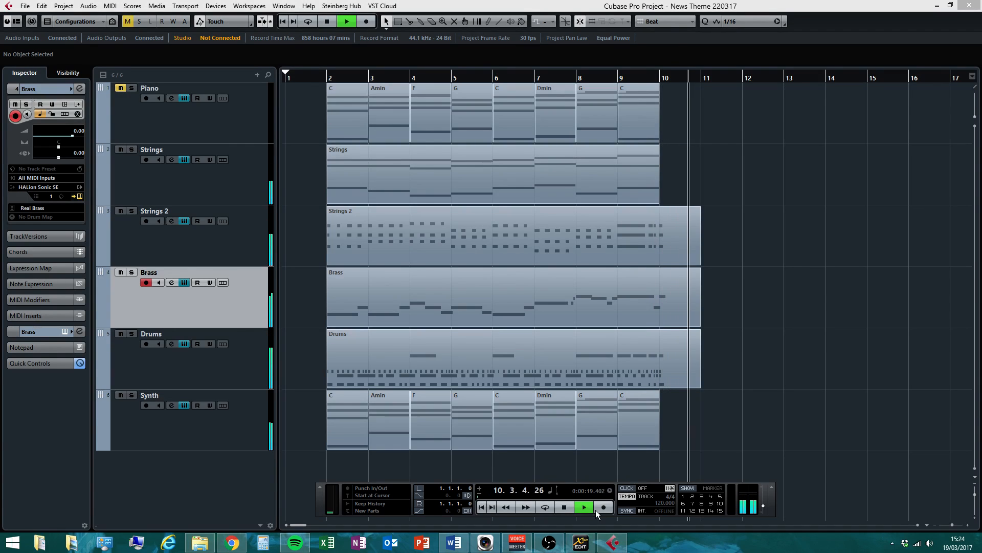
Stop playback, rewind to 1.1.1.0, and check the Strings, Strings 2 and Drums parts
{"action": "left_click", "coordinate": [569, 506]}
{"action": "left_click", "coordinate": [569, 507]}
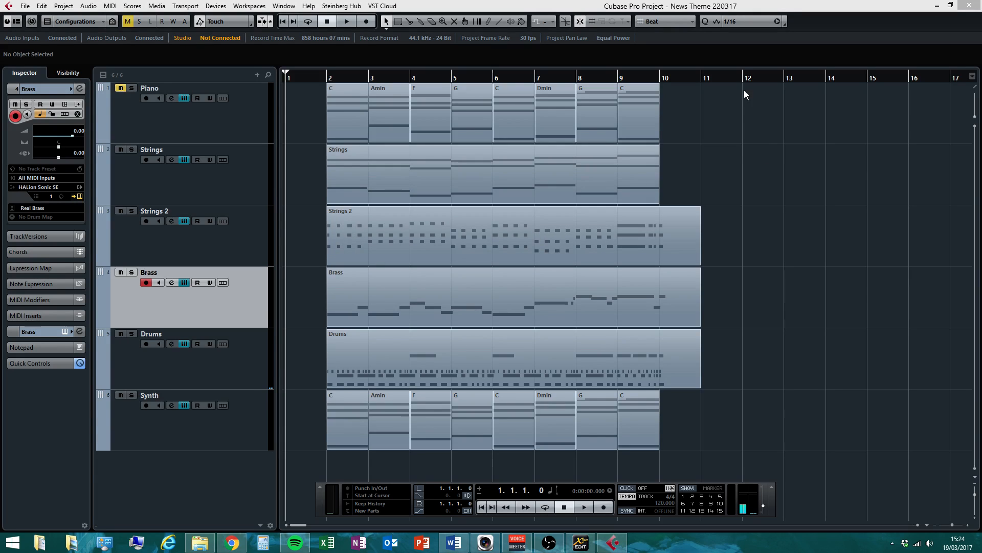
{"action": "left_click", "coordinate": [409, 184]}
{"action": "left_click", "coordinate": [400, 245]}
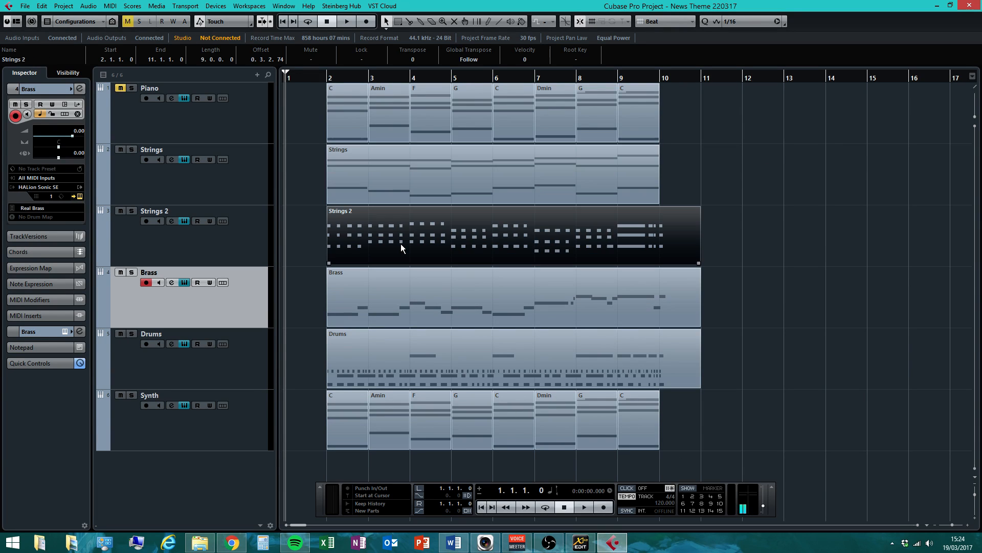
{"action": "left_click", "coordinate": [385, 328]}
{"action": "left_click", "coordinate": [386, 353]}
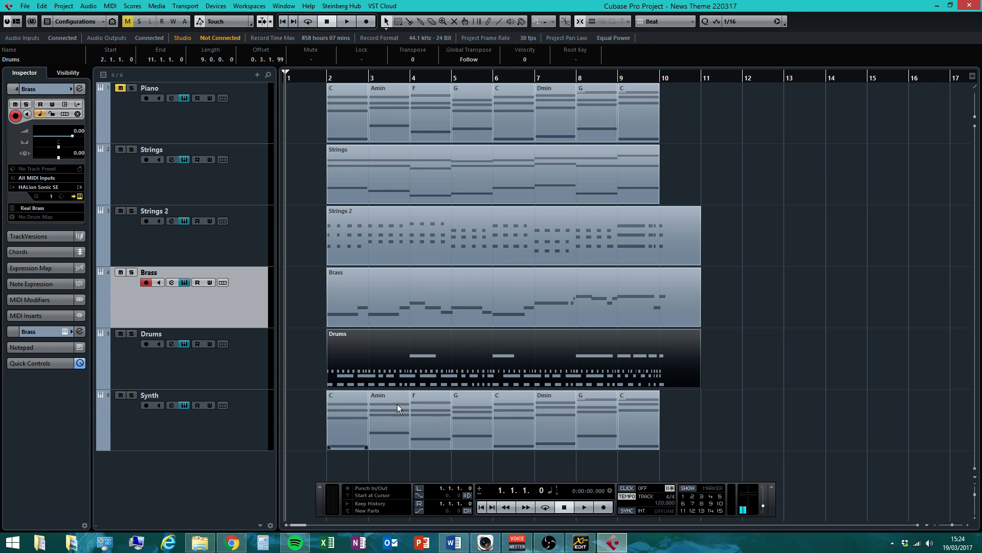
{"action": "left_click", "coordinate": [683, 410]}
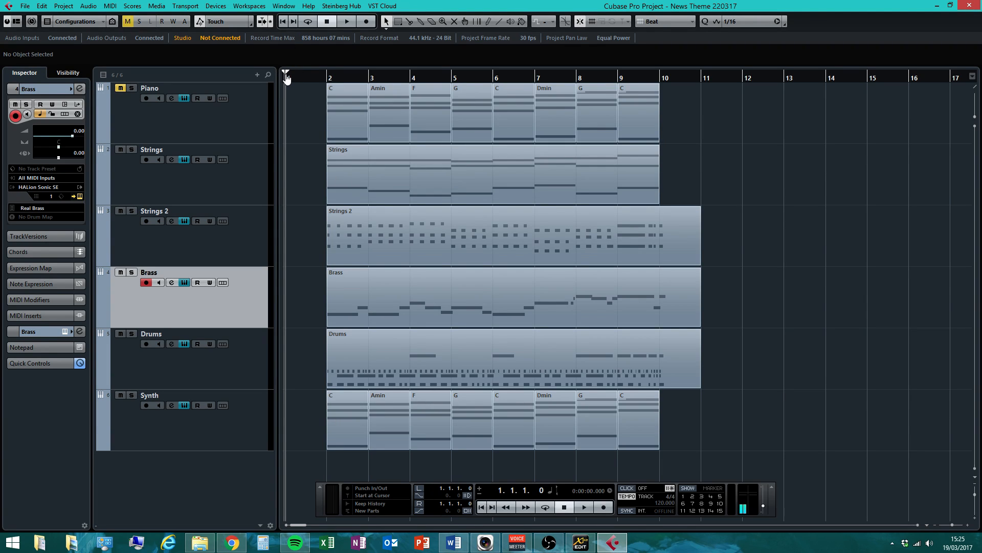
Drag the cycle range in the ruler to run from near bar 2 to bar 10
{"action": "left_click_drag", "start_coordinate": [286, 80], "coordinate": [701, 119]}
{"action": "left_click_drag", "start_coordinate": [295, 76], "coordinate": [317, 78]}
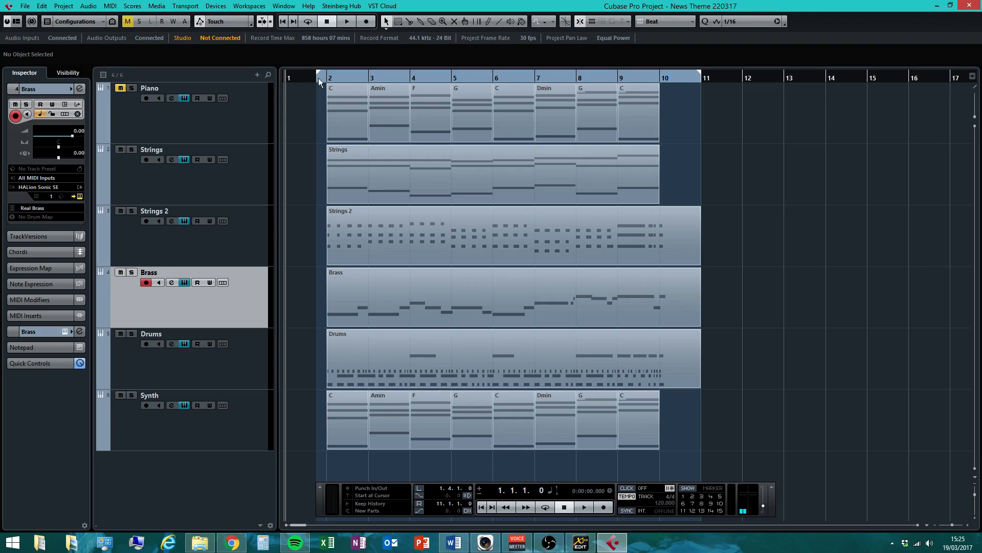
{"action": "left_click_drag", "start_coordinate": [706, 82], "coordinate": [684, 79]}
{"action": "left_click", "coordinate": [309, 77]}
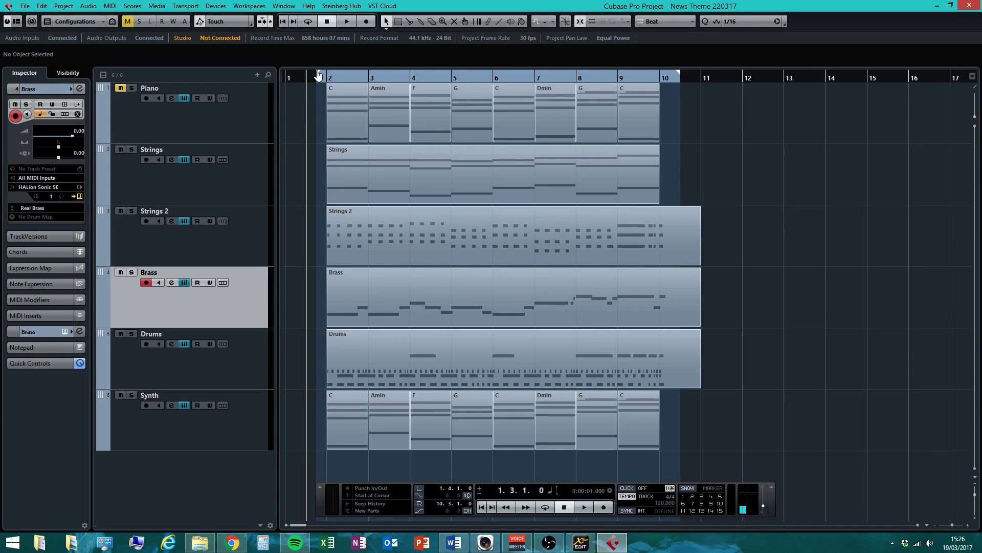
{"action": "left_click_drag", "start_coordinate": [677, 82], "coordinate": [683, 111]}
{"action": "left_click", "coordinate": [315, 78]}
{"action": "left_click", "coordinate": [678, 81]}
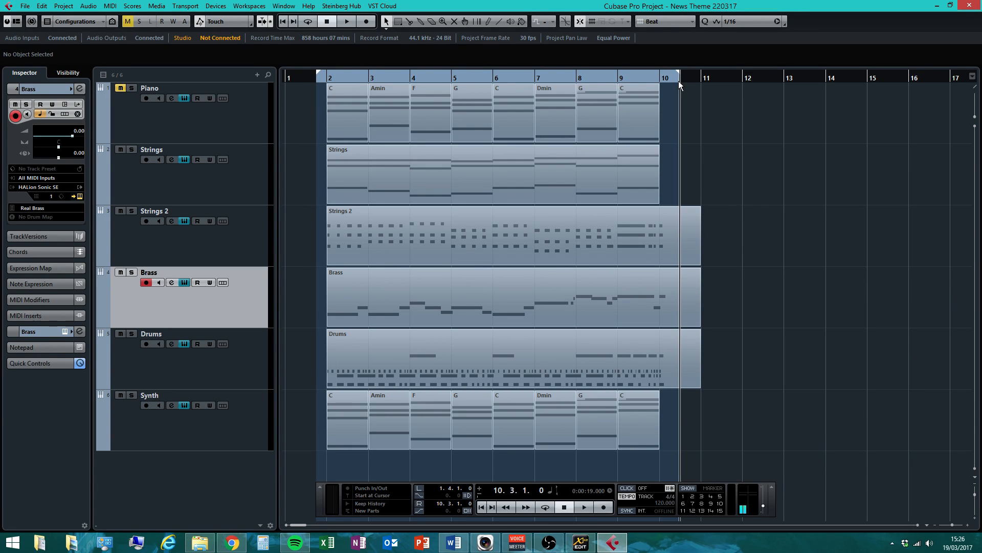
Enter 1, then 3, as the left locator, pull the range start back near bar 1, then open the File menu
{"action": "double_click", "coordinate": [441, 487]}
{"action": "type", "text": "1"}
{"action": "key", "text": "Return"}
{"action": "double_click", "coordinate": [438, 487]}
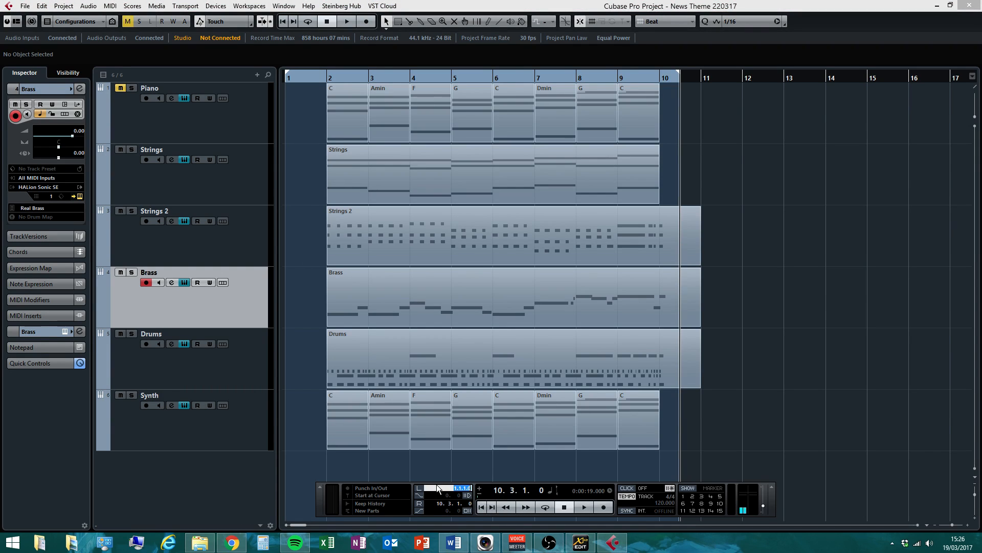
{"action": "type", "text": "3"}
{"action": "key", "text": "Return"}
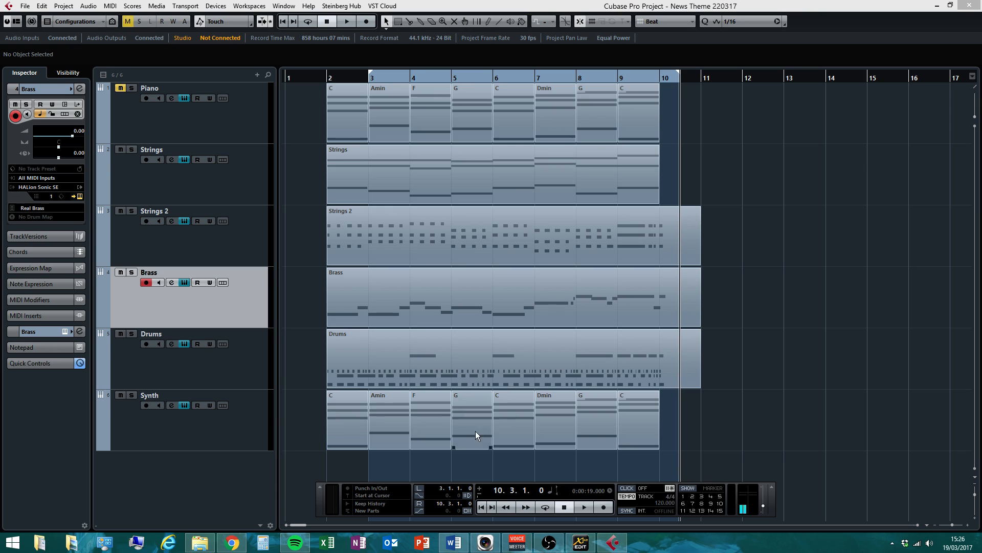
{"action": "left_click_drag", "start_coordinate": [370, 74], "coordinate": [317, 78]}
{"action": "left_click", "coordinate": [307, 75]}
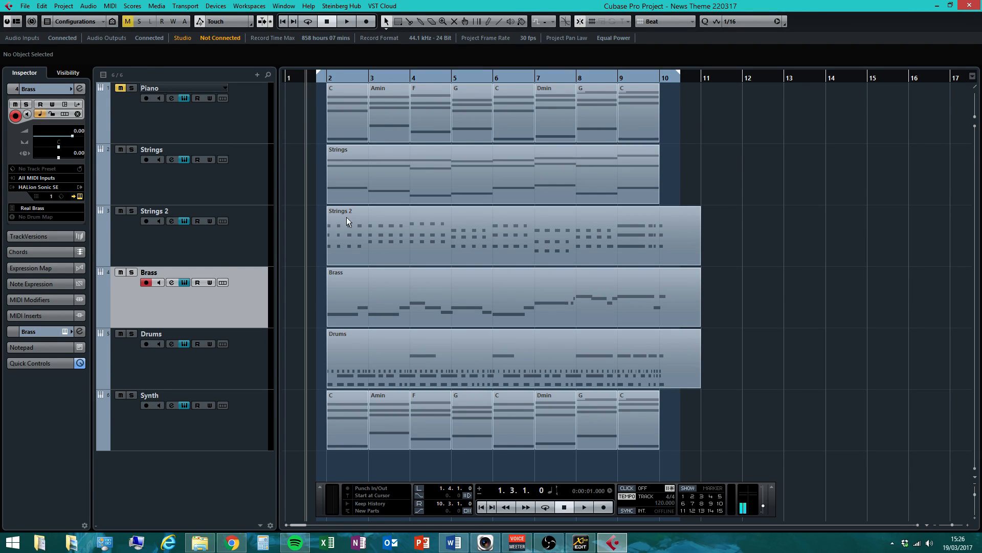
{"action": "left_click", "coordinate": [24, 6]}
{"action": "mouse_move", "coordinate": [67, 197]}
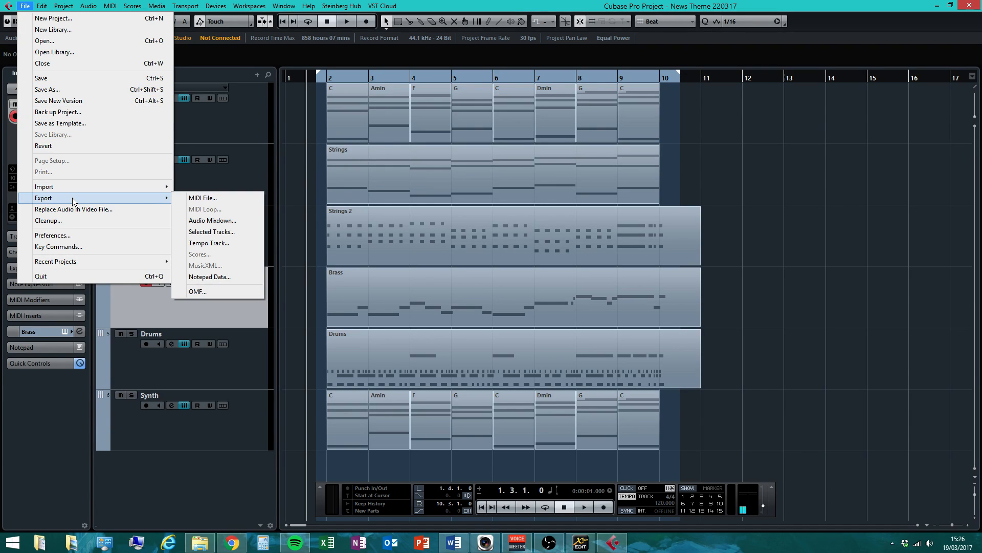
Open Audio Mixdown export and name the file 'News Theme - 7Mu1 - ' plus the author's name
{"action": "left_click", "coordinate": [218, 219]}
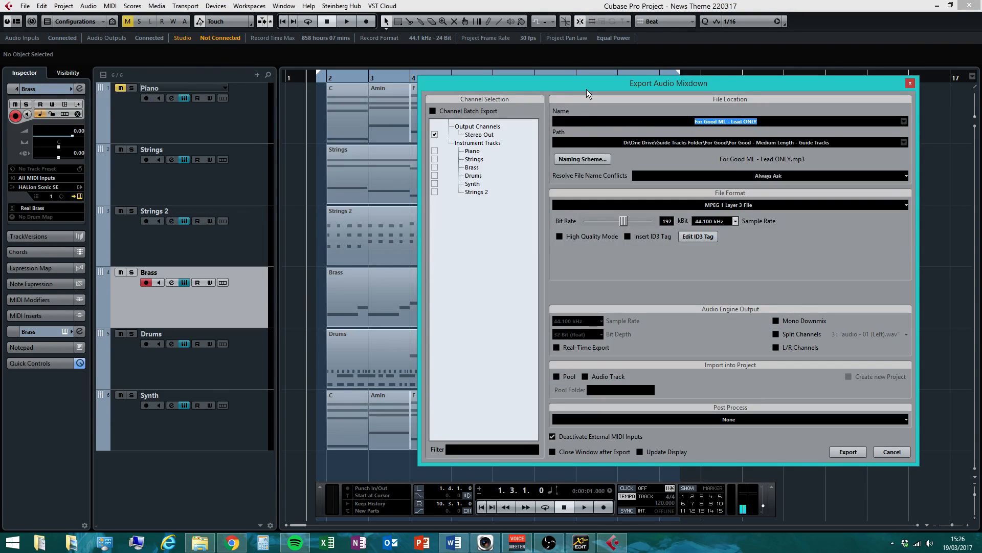
{"action": "left_click_drag", "start_coordinate": [584, 87], "coordinate": [385, 79]}
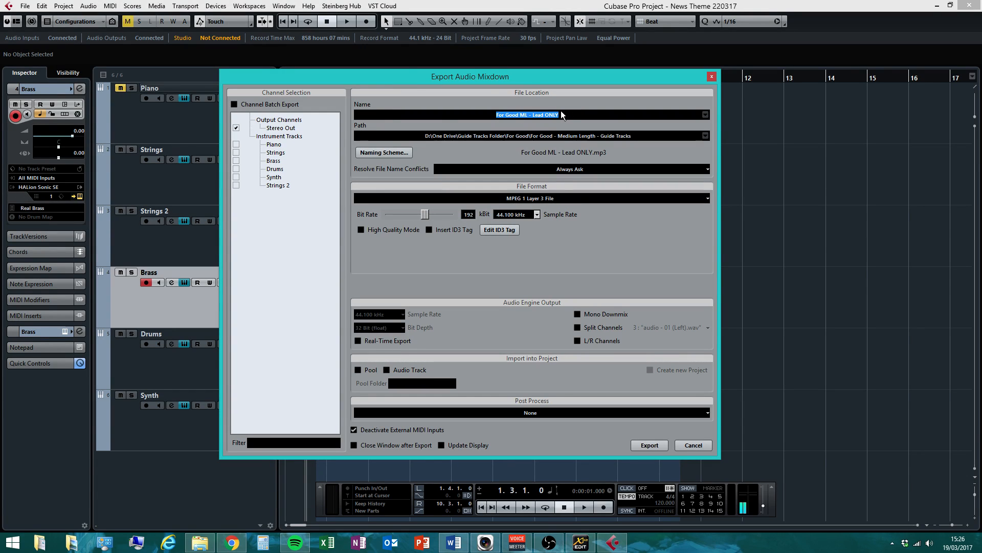
{"action": "type", "text": "News "}
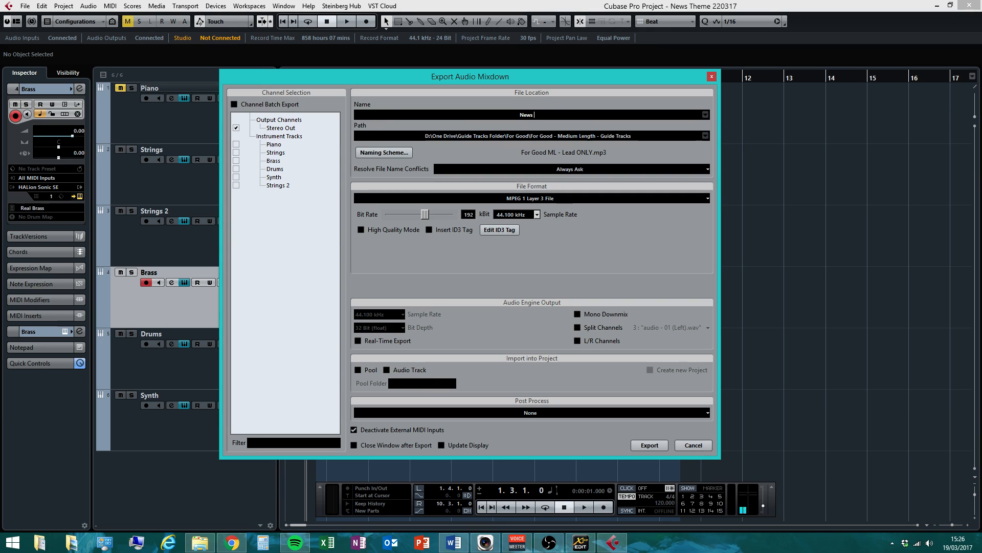
{"action": "type", "text": "Theme"}
{"action": "type", "text": " -"}
{"action": "type", "text": "7"}
{"action": "type", "text": "L1"}
{"action": "key", "text": "BackSpace"}
{"action": "key", "text": "BackSpace"}
{"action": "type", "text": "Mu1"}
{"action": "key", "text": "BackSpace"}
{"action": "key", "text": "BackSpace"}
{"action": "key", "text": "BackSpace"}
{"action": "type", "text": "Mu1 - Mr Lubkowski and Cup Of Coffee"}
Set the export path to the My Book (F:) > News Theme > News Theme folder
{"action": "left_click", "coordinate": [523, 137]}
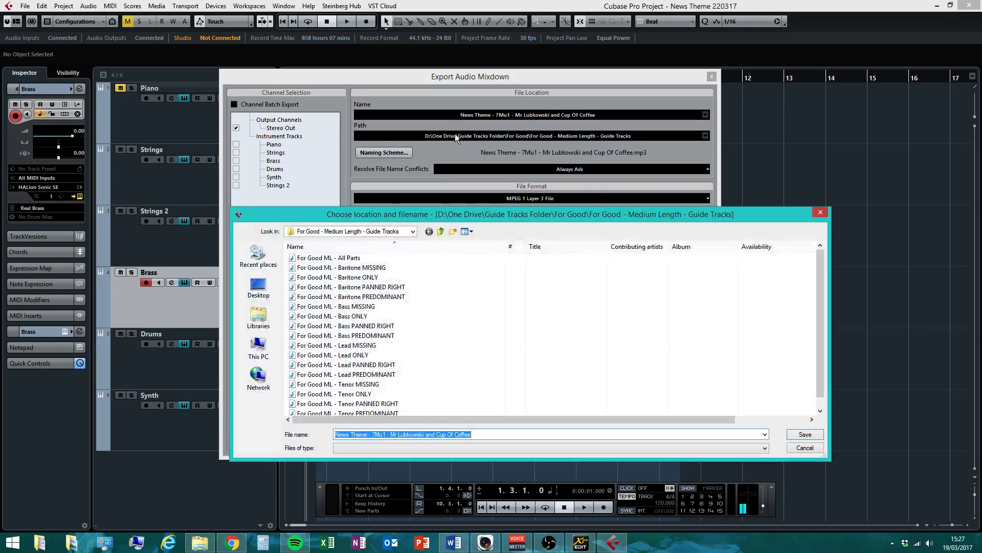
{"action": "left_click", "coordinate": [412, 232]}
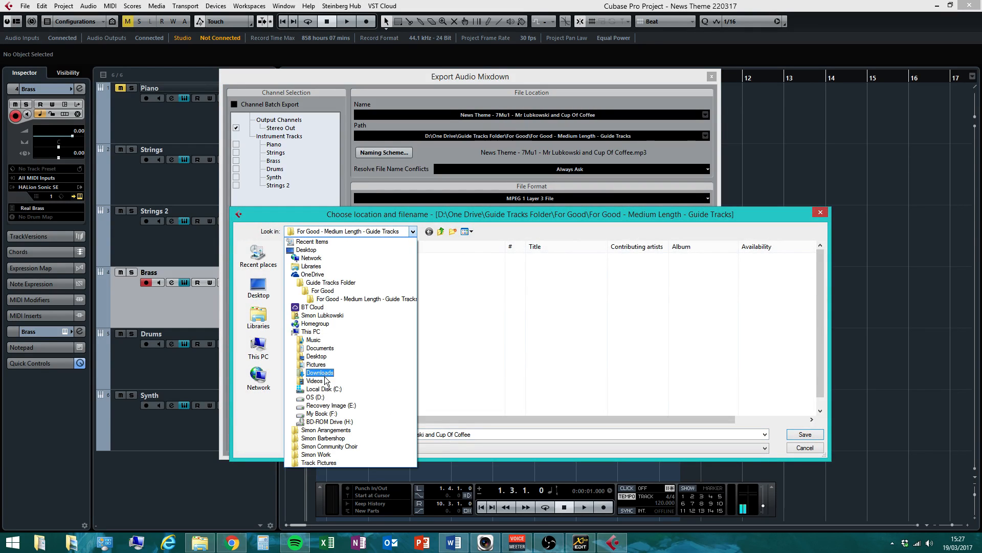
{"action": "left_click", "coordinate": [323, 413]}
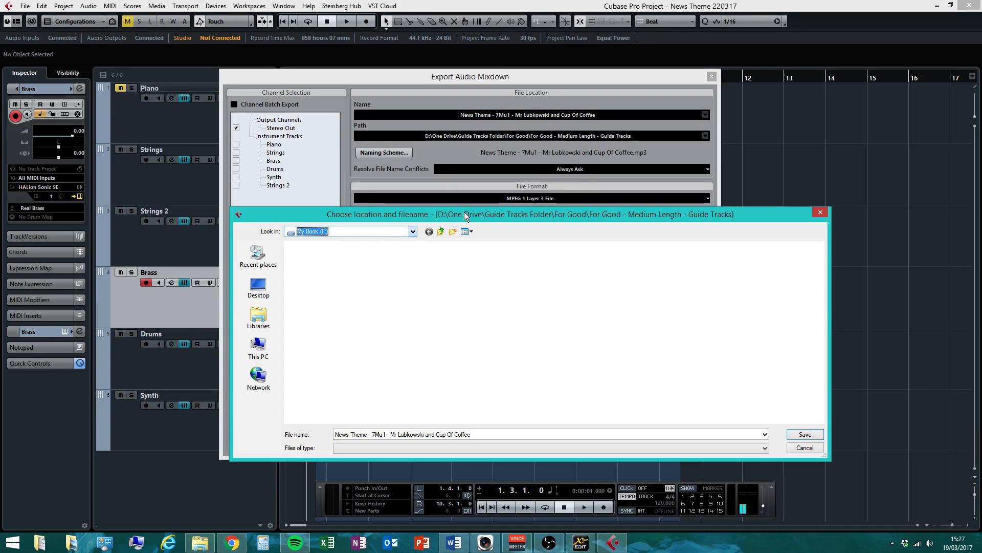
{"action": "left_click", "coordinate": [349, 358]}
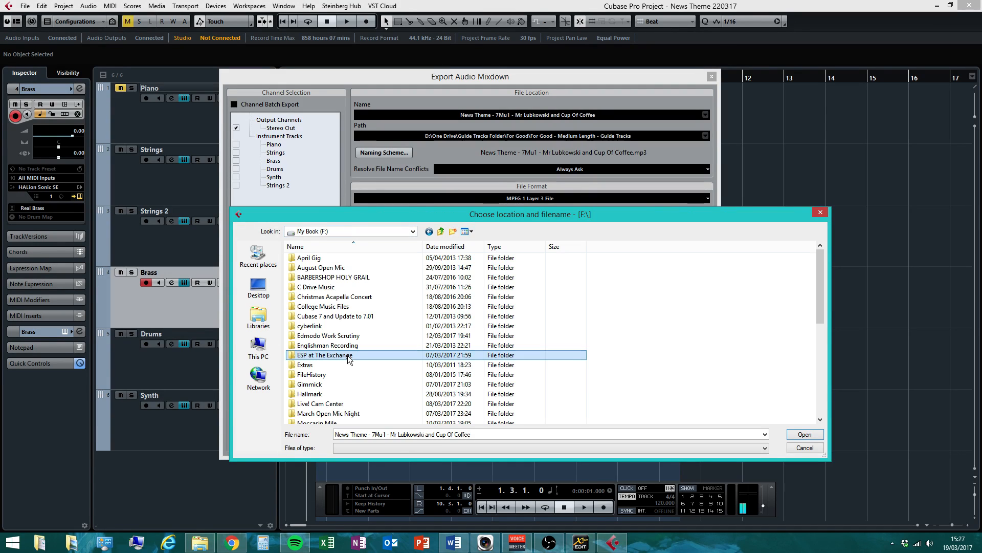
{"action": "left_click", "coordinate": [349, 231]}
{"action": "left_click", "coordinate": [490, 268]}
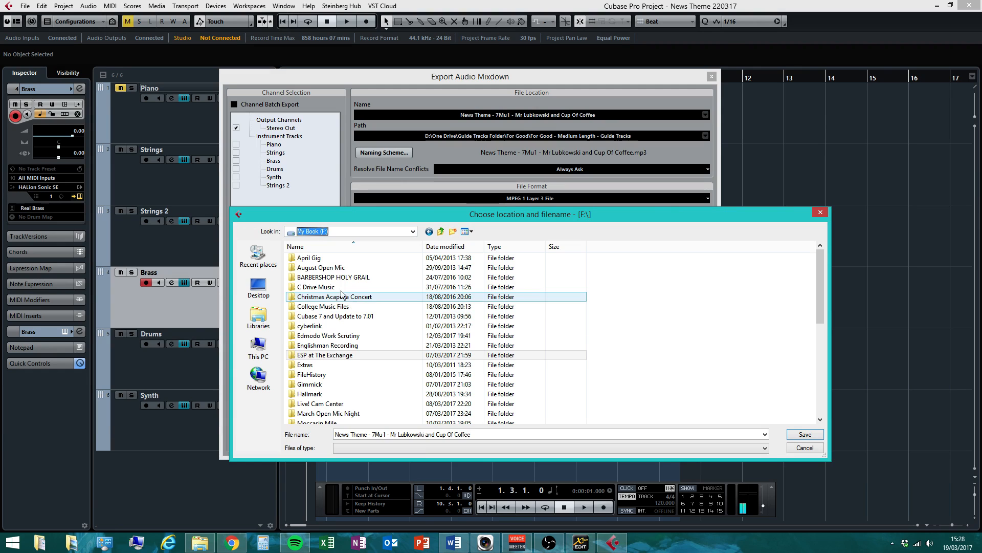
{"action": "left_click", "coordinate": [331, 394]}
{"action": "scroll", "coordinate": [332, 394], "scroll_direction": "down", "scroll_amount": 3}
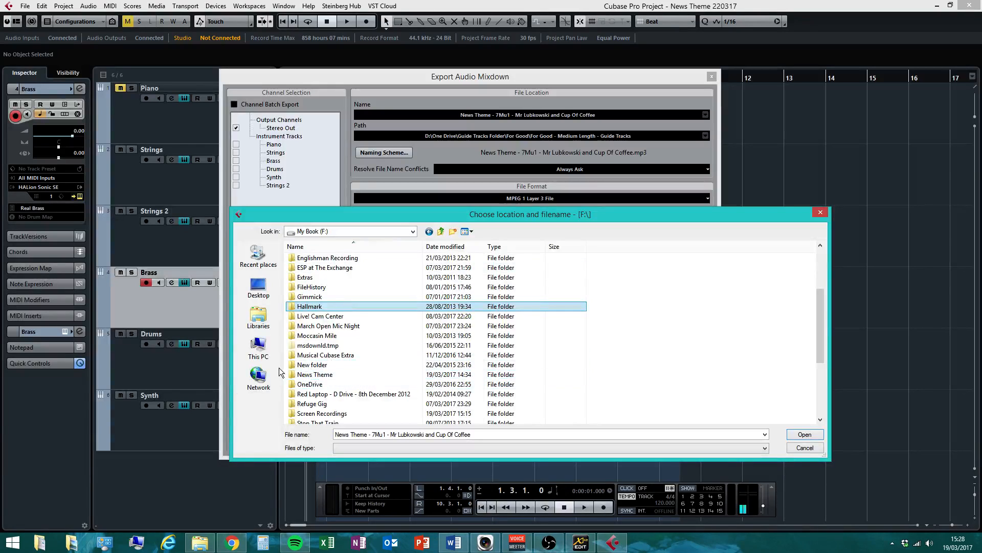
{"action": "double_click", "coordinate": [318, 378]}
{"action": "double_click", "coordinate": [328, 258]}
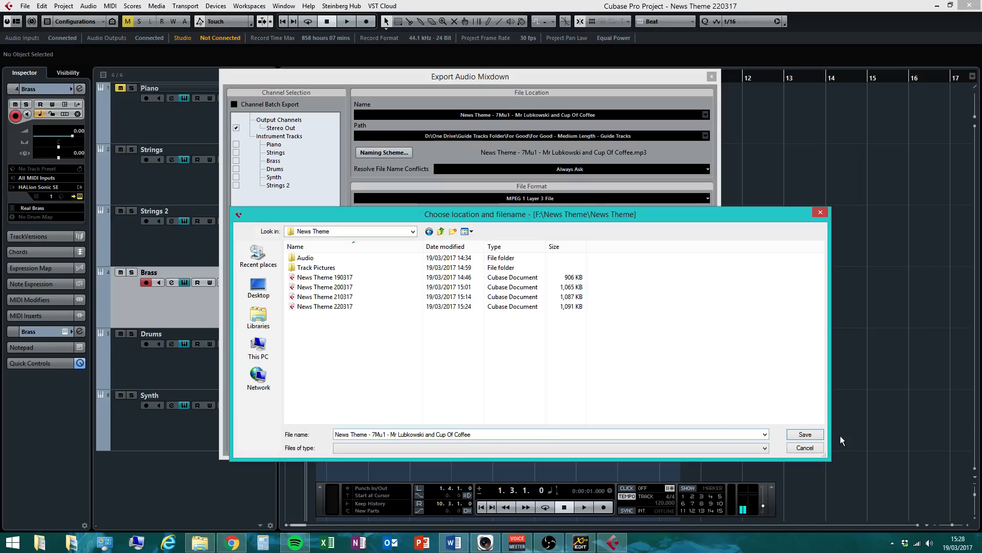
{"action": "left_click", "coordinate": [804, 434]}
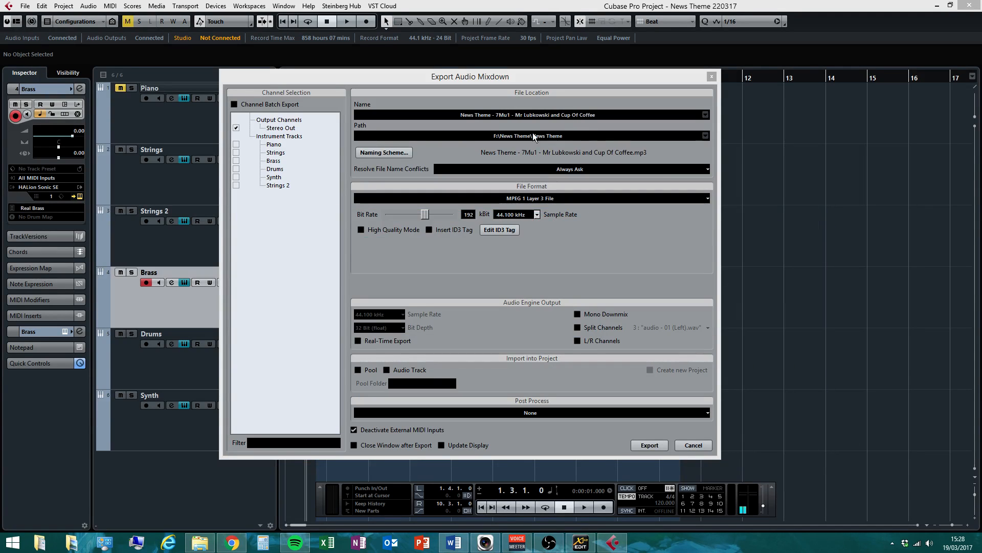
Set the export format to MPEG 1 Layer 3 File with a 192 kBit bit rate
{"action": "left_click", "coordinate": [519, 200]}
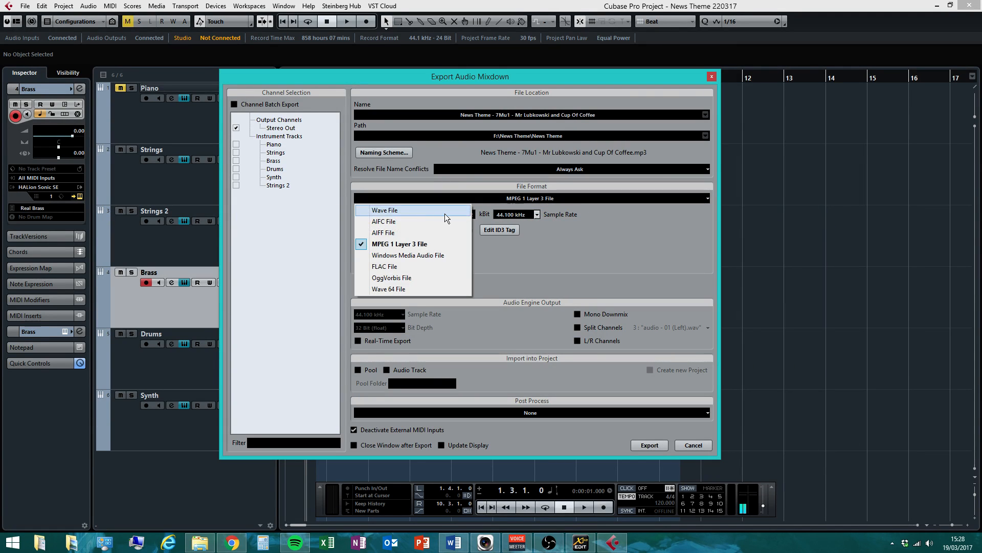
{"action": "left_click", "coordinate": [397, 211]}
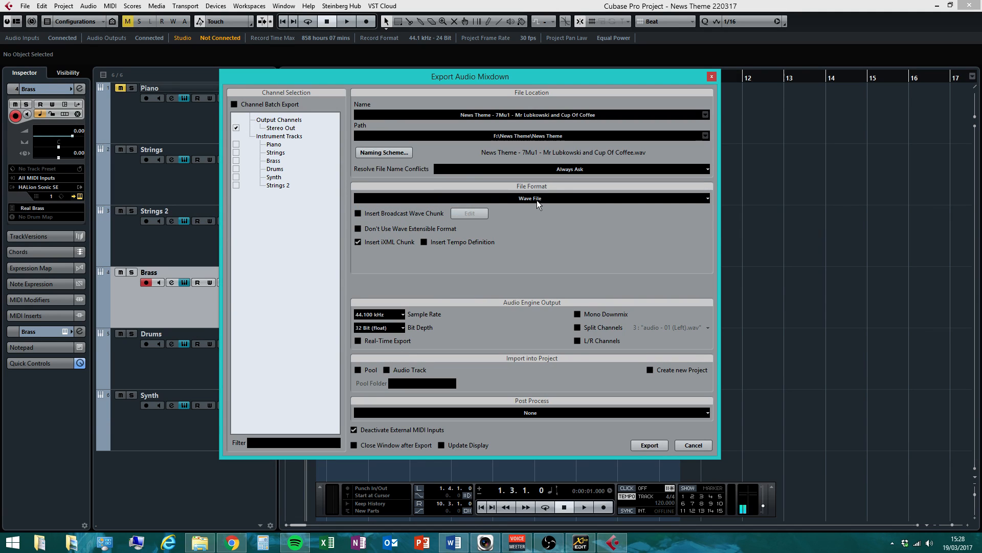
{"action": "left_click", "coordinate": [535, 198]}
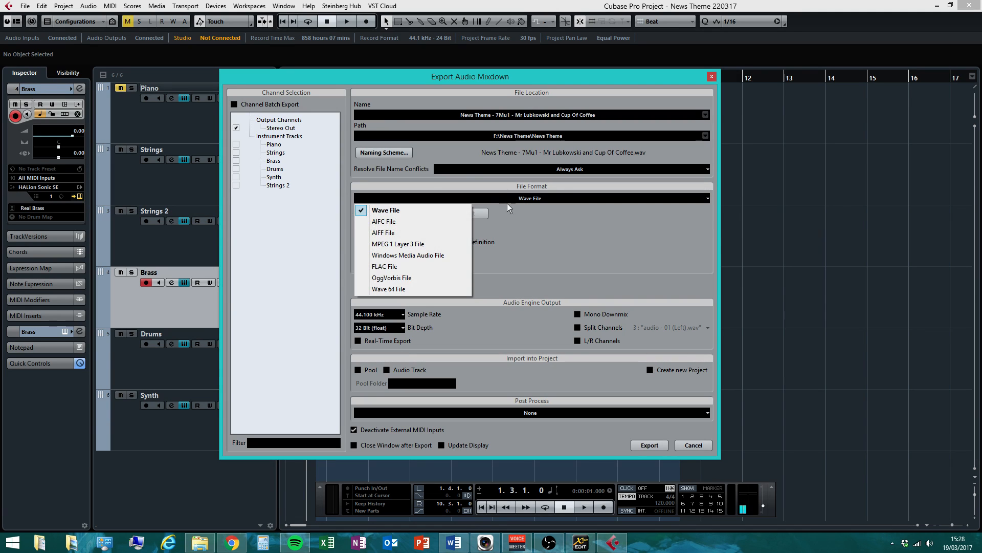
{"action": "left_click", "coordinate": [407, 245]}
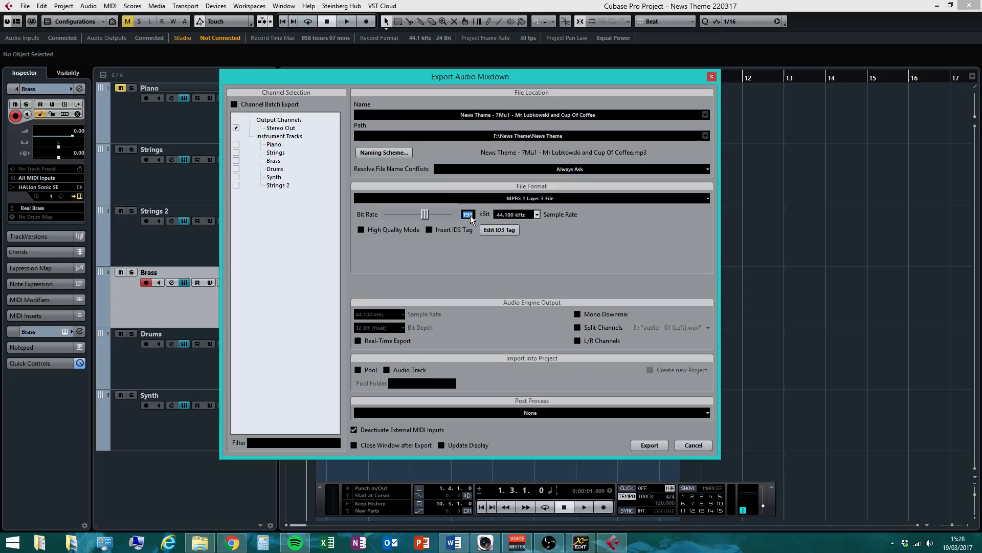
{"action": "type", "text": "160"}
{"action": "key", "text": "Return"}
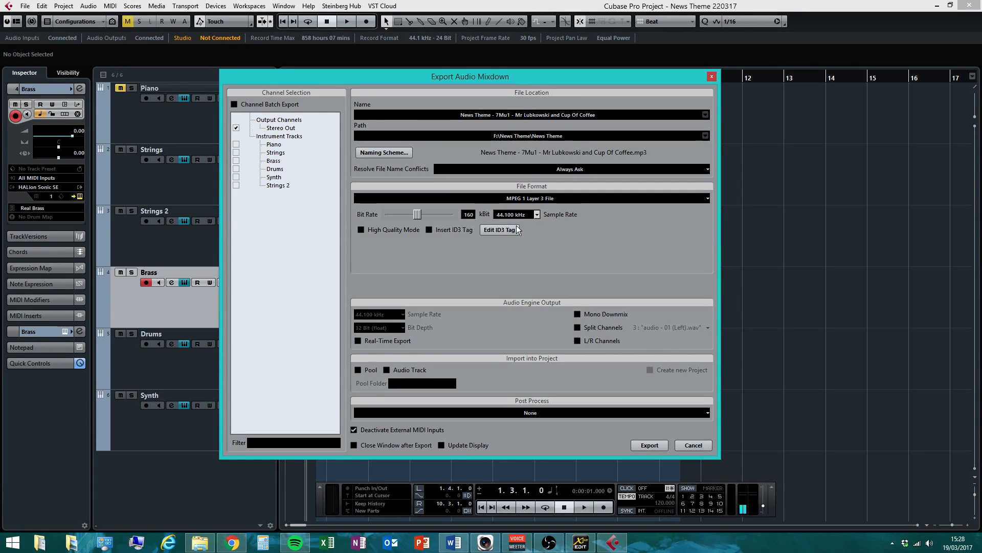
{"action": "type", "text": "192"}
{"action": "key", "text": "Return"}
Export the mixdown, dismiss the export dialog, and bring the file browser into view
{"action": "left_click", "coordinate": [651, 445]}
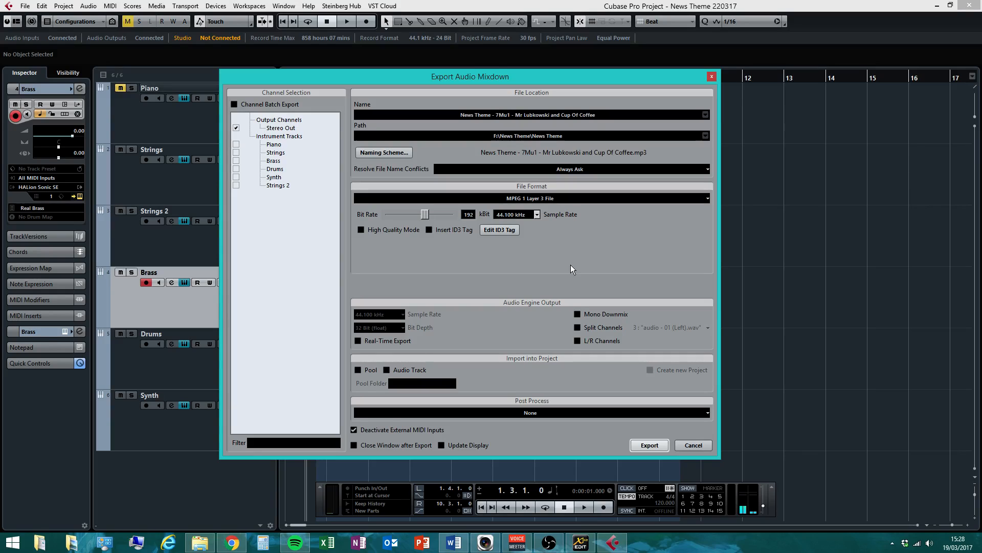
{"action": "key", "text": "Escape"}
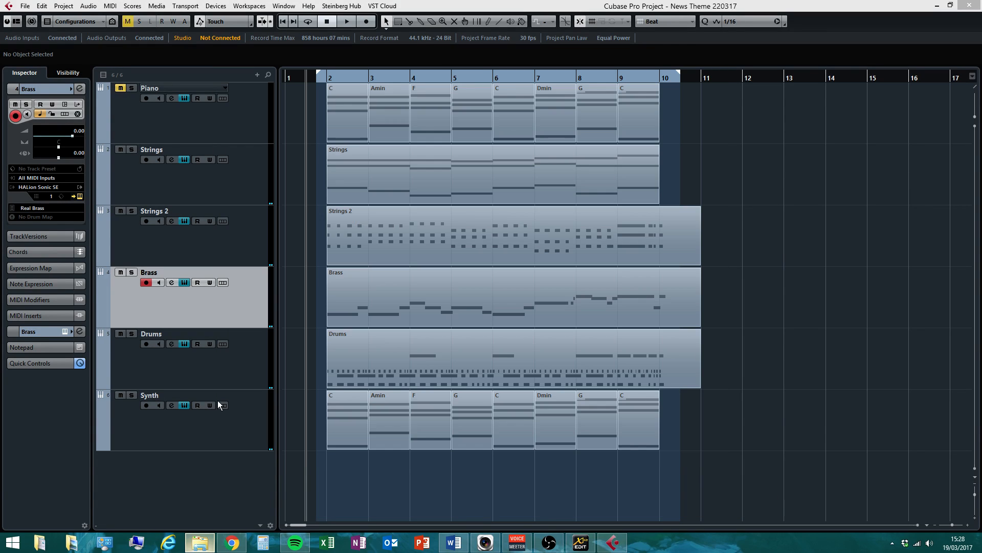
{"action": "left_click_drag", "start_coordinate": [0, 543], "coordinate": [481, 97]}
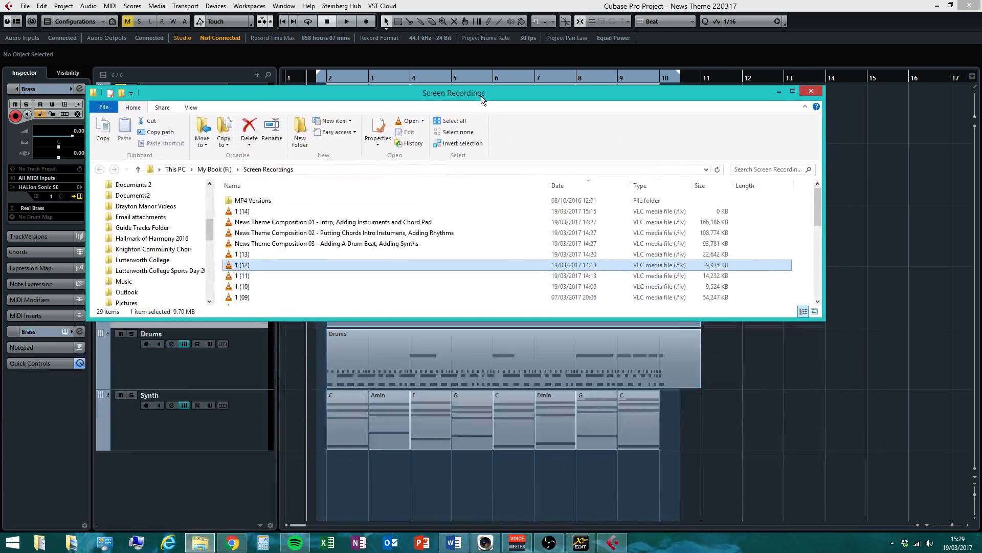
Browse to My Book (F:) > News Theme > News Theme, widen Name, select the MP3, then minimize
{"action": "mouse_move", "coordinate": [208, 232]}
{"action": "left_mouse_down"}
{"action": "mouse_move", "coordinate": [216, 185]}
{"action": "mouse_move", "coordinate": [212, 229]}
{"action": "left_mouse_up"}
{"action": "left_click_drag", "start_coordinate": [210, 251], "coordinate": [209, 288]}
{"action": "left_click", "coordinate": [131, 294]}
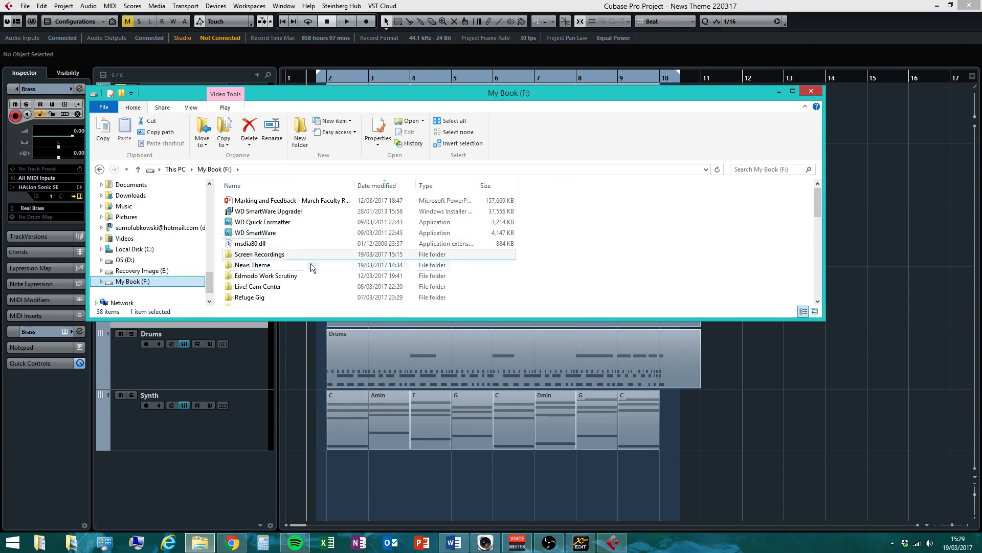
{"action": "double_click", "coordinate": [262, 269]}
{"action": "double_click", "coordinate": [262, 202]}
{"action": "left_click_drag", "start_coordinate": [356, 187], "coordinate": [424, 189]}
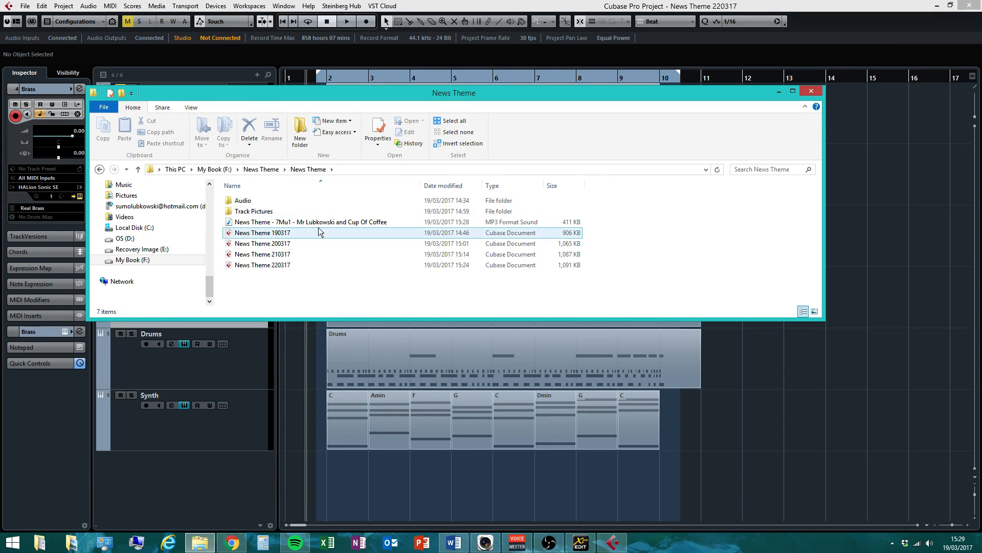
{"action": "left_click", "coordinate": [274, 224]}
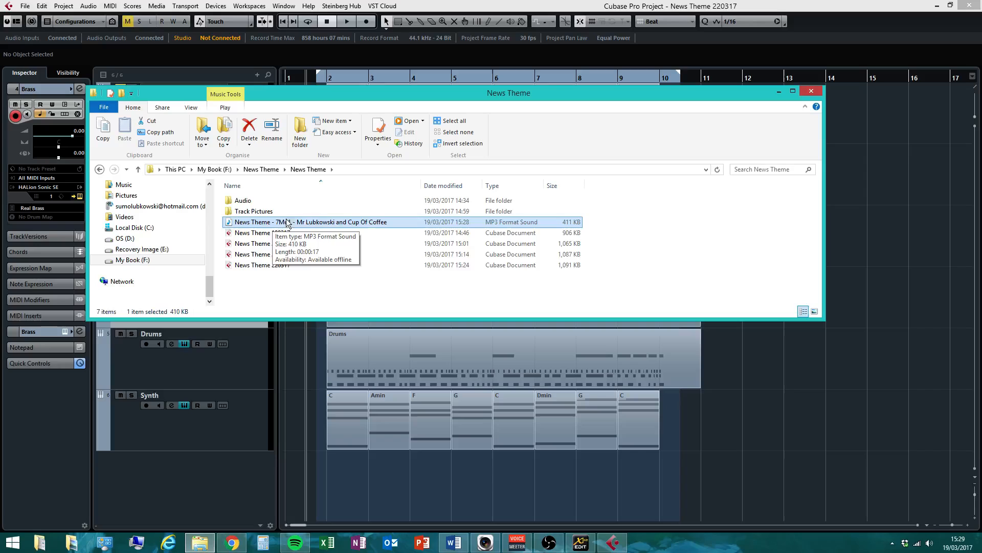
{"action": "left_click", "coordinate": [781, 93]}
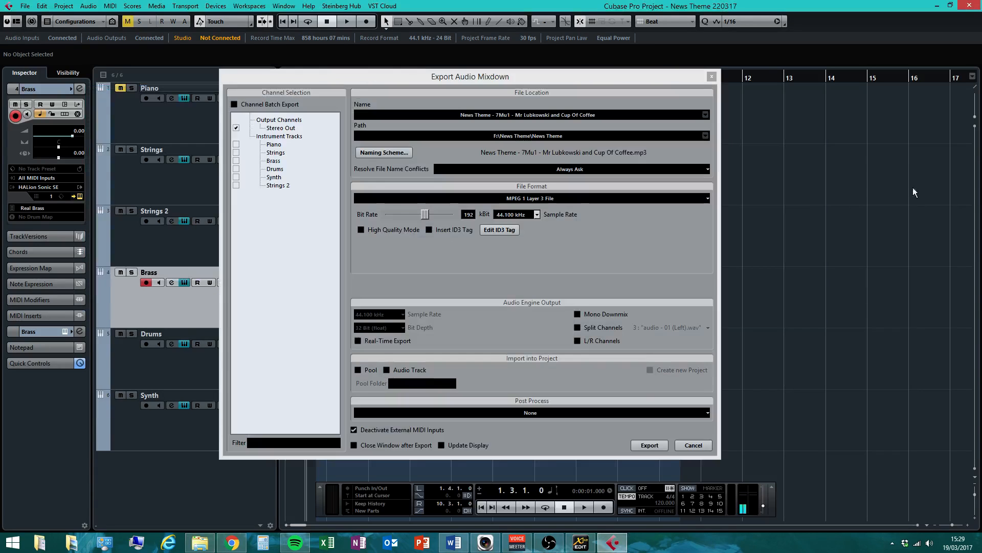
Close the export dialog and File menu, then restore the News Theme folder window from the taskbar
{"action": "left_click", "coordinate": [693, 446]}
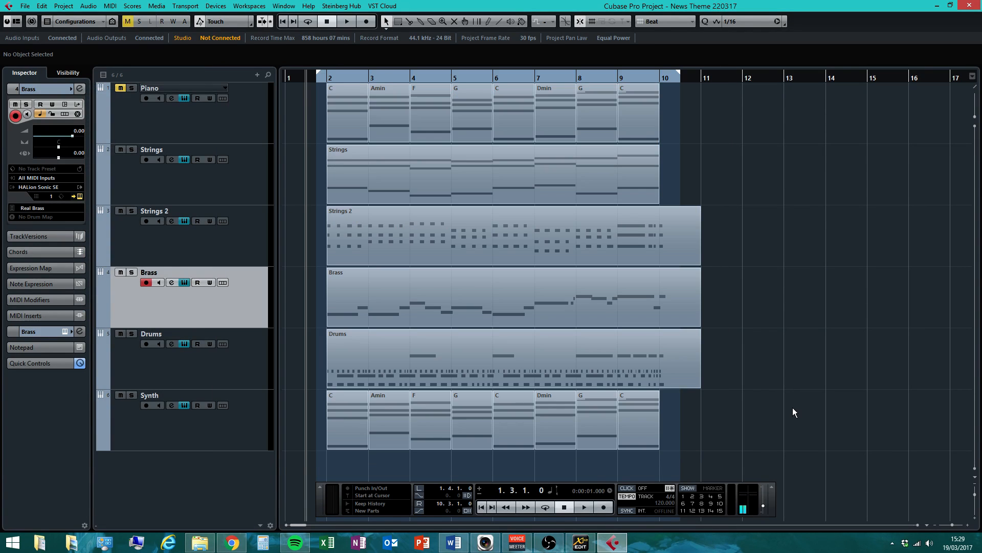
{"action": "left_click", "coordinate": [24, 6]}
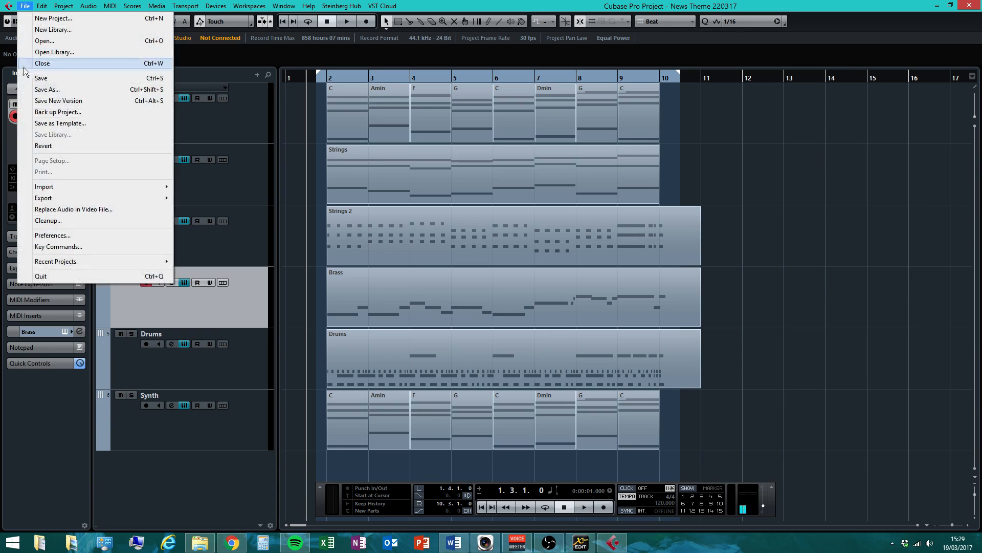
{"action": "left_click", "coordinate": [46, 82]}
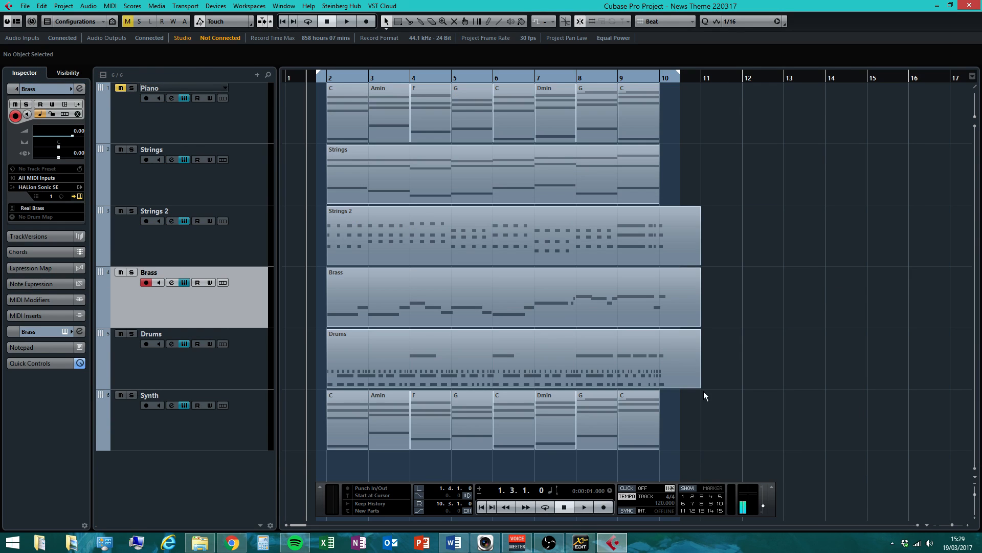
{"action": "left_click", "coordinate": [200, 542]}
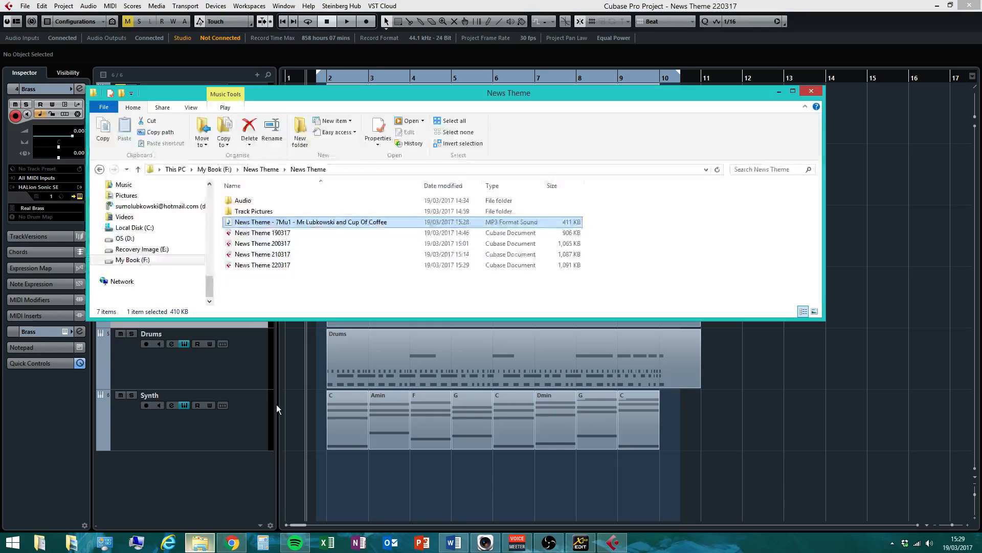
Play the exported News Theme - 7Mu1 MP3 using 'Add to Windows Media Player list'
{"action": "right_click", "coordinate": [274, 223]}
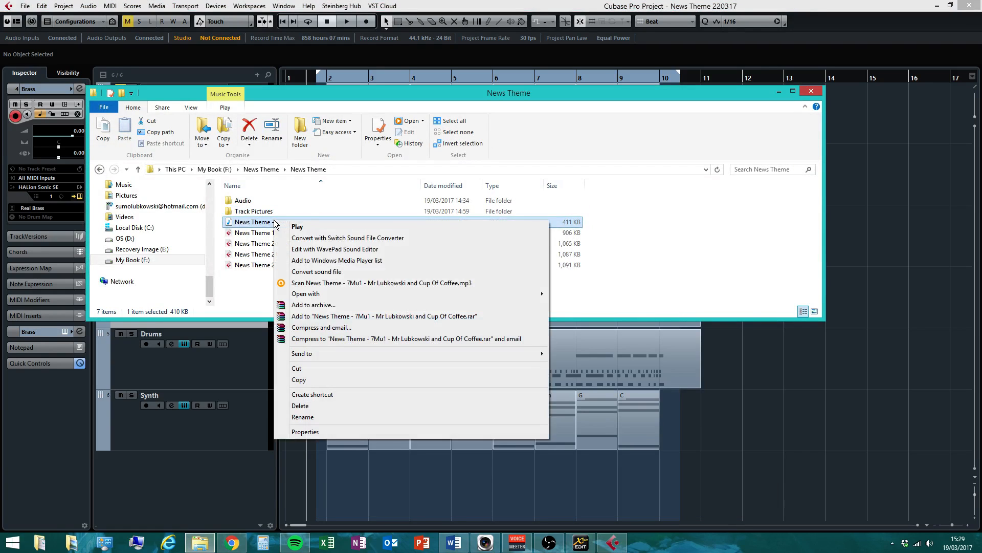
{"action": "left_click", "coordinate": [337, 261]}
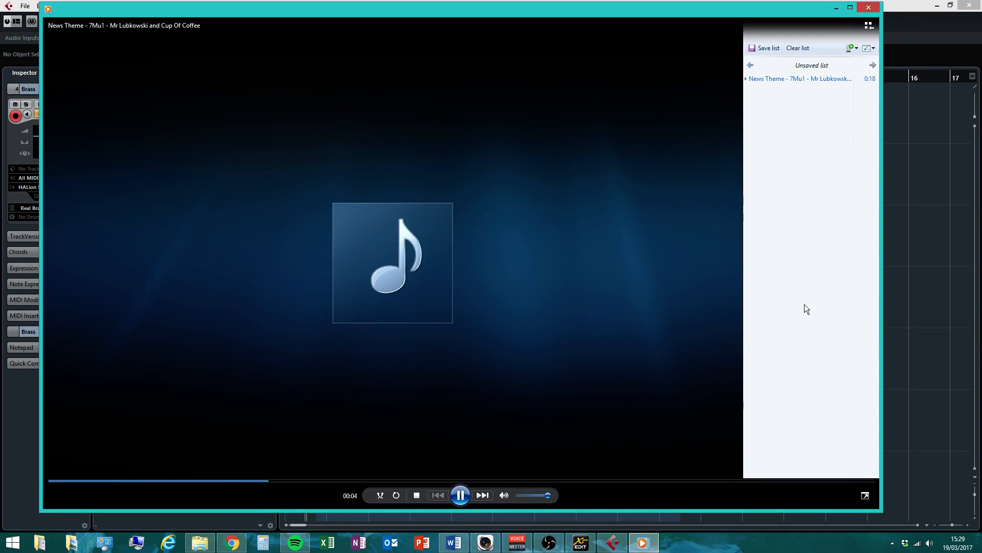
Pause the MP3 at 0:06, minimise Media Player, and close the Explorer window to show Cubase
{"action": "left_click", "coordinate": [462, 495]}
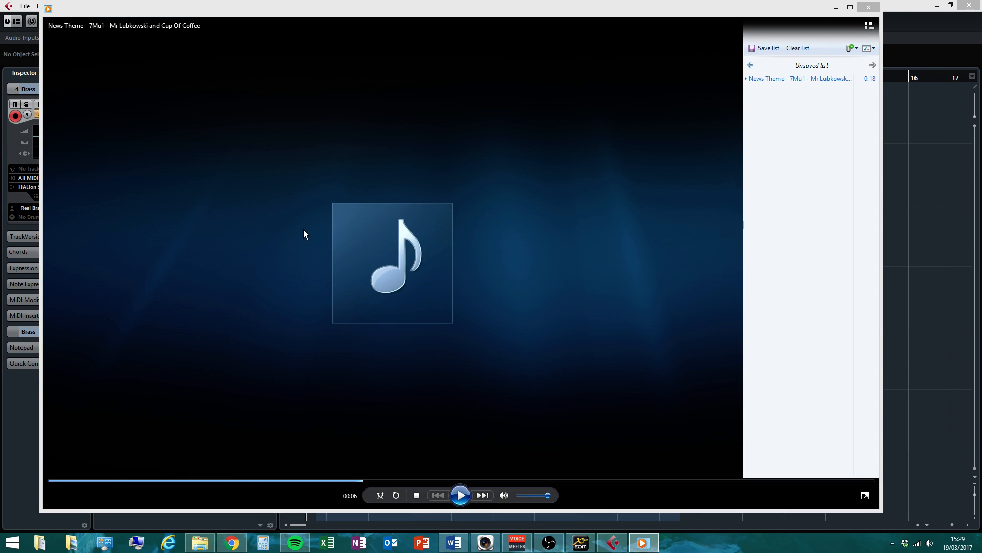
{"action": "left_click", "coordinate": [836, 7]}
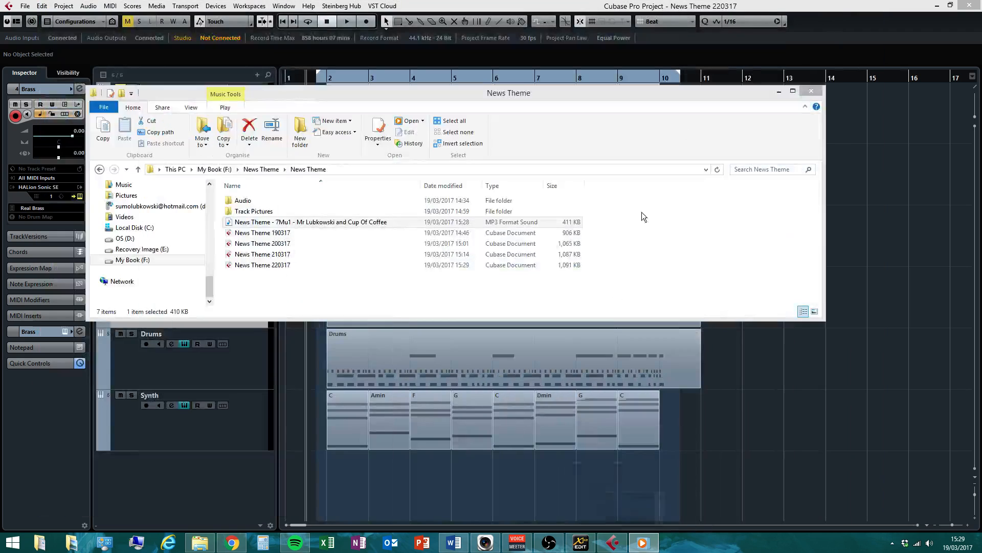
{"action": "left_click", "coordinate": [811, 91]}
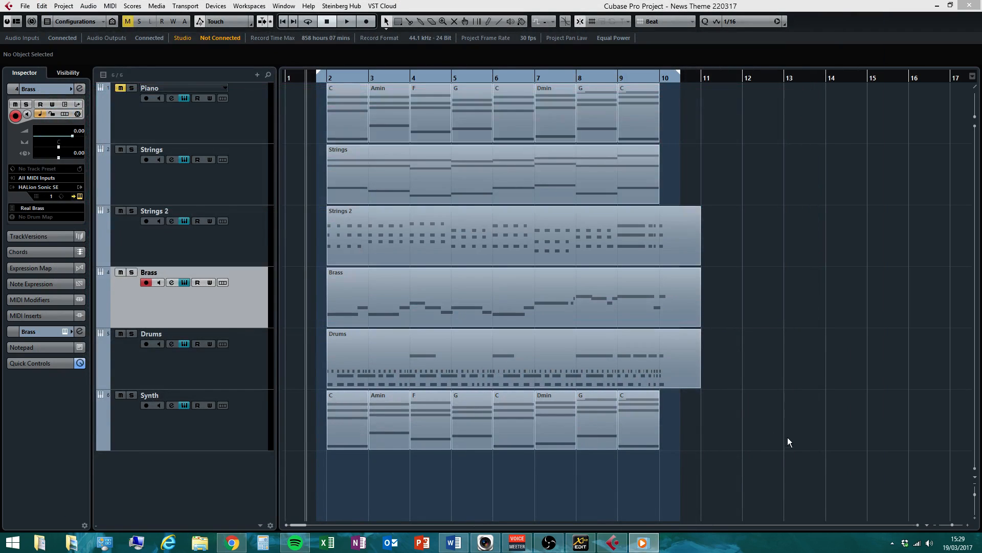
{"action": "left_click", "coordinate": [784, 453]}
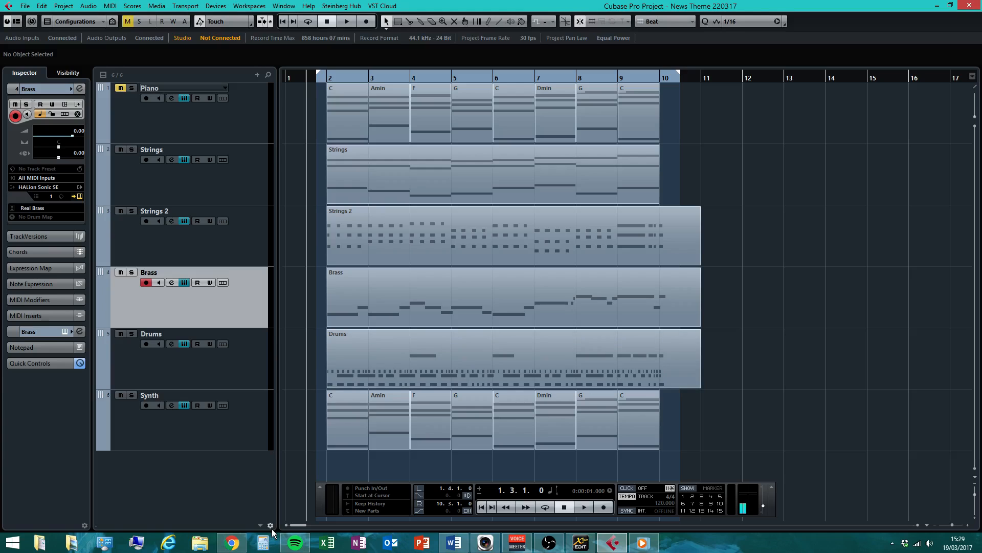
Bring the Chords_and_Cadences_Sheet to the front, try adding a line below its last table, and maximise it
{"action": "left_click", "coordinate": [453, 544]}
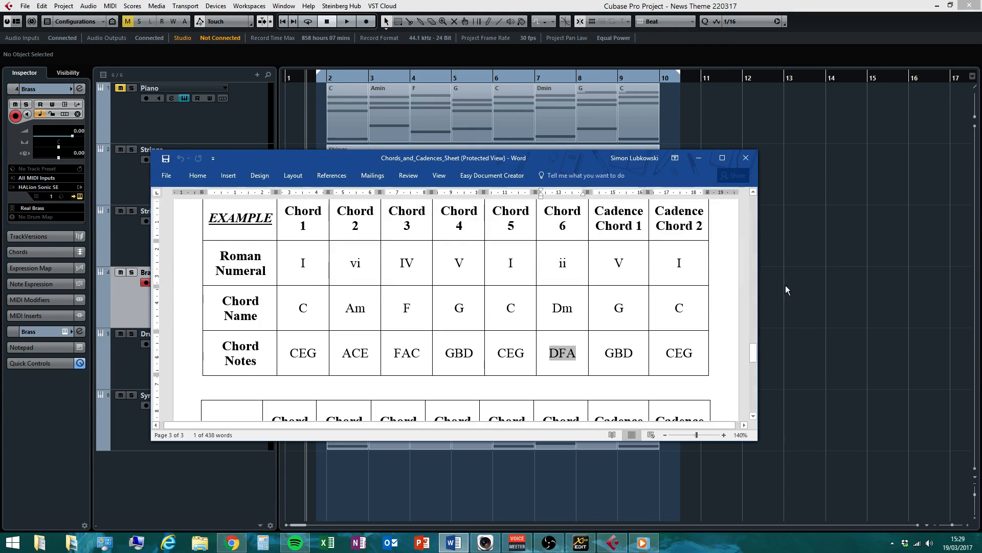
{"action": "left_click_drag", "start_coordinate": [753, 353], "coordinate": [753, 402]}
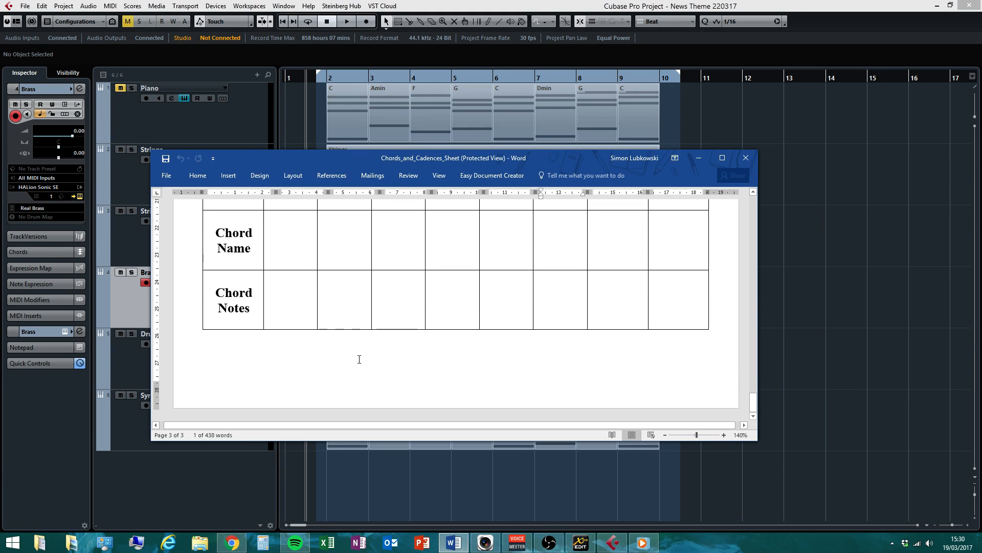
{"action": "left_click", "coordinate": [272, 363]}
{"action": "key", "text": "Return"}
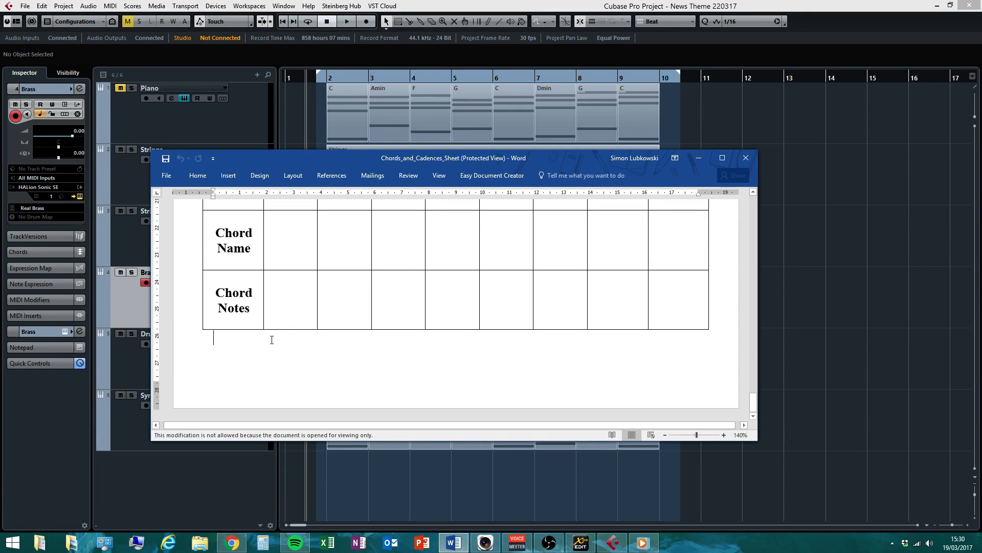
{"action": "left_click", "coordinate": [722, 158]}
{"action": "scroll", "coordinate": [706, 160], "scroll_direction": "up", "scroll_amount": 5}
Create a new blank Word document and delete the stray letter 's'
{"action": "left_click", "coordinate": [17, 26]}
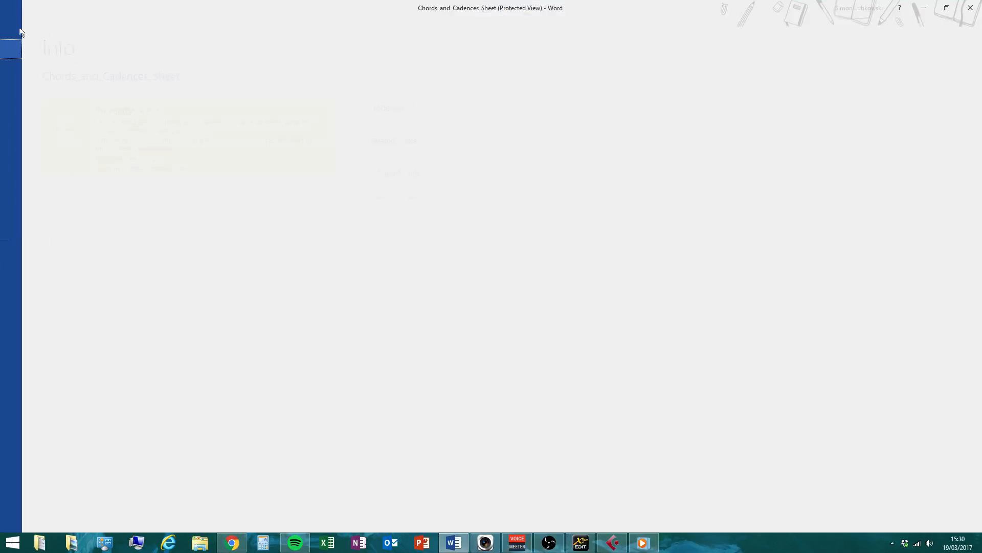
{"action": "left_click", "coordinate": [23, 67]}
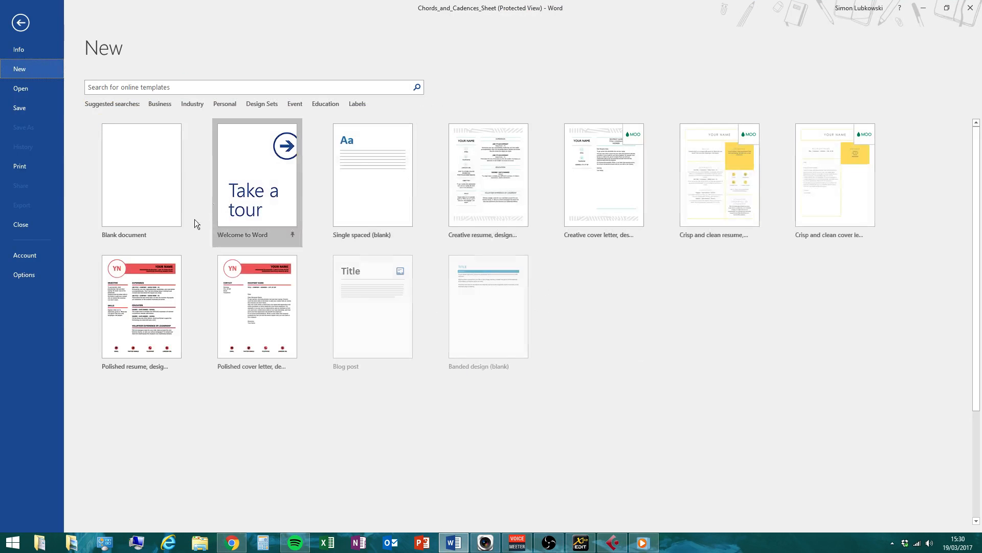
{"action": "left_click", "coordinate": [148, 184]}
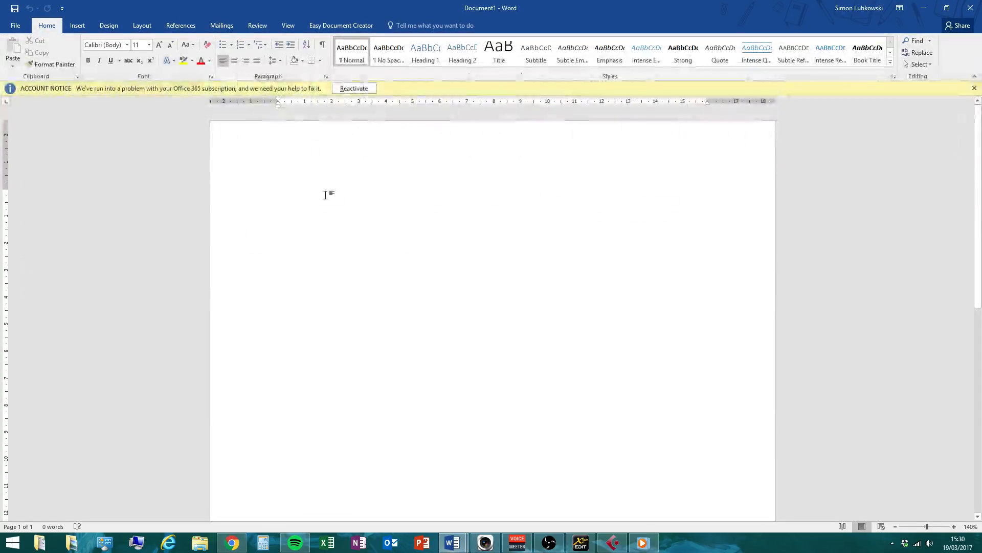
{"action": "type", "text": "s"}
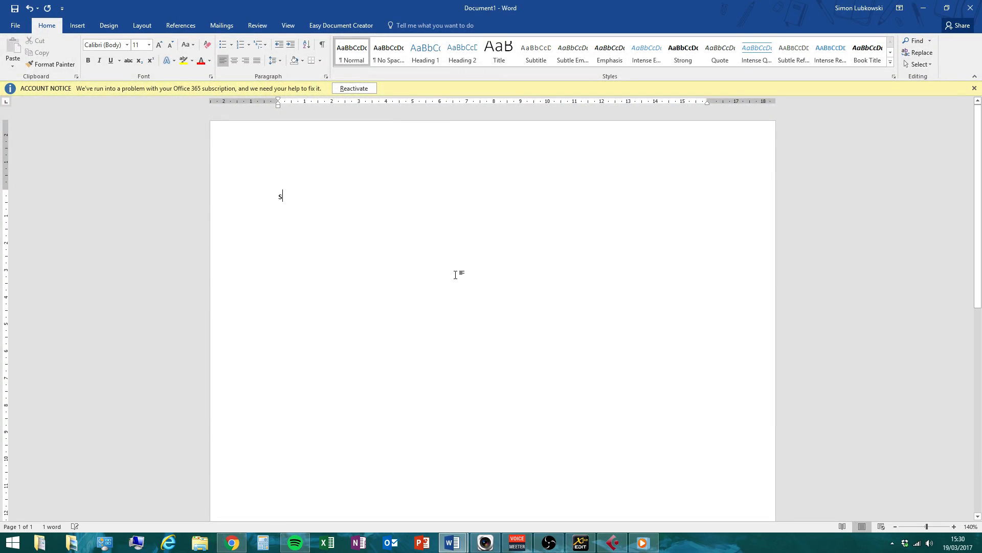
{"action": "double_click", "coordinate": [281, 197]}
{"action": "key", "text": "BackSpace"}
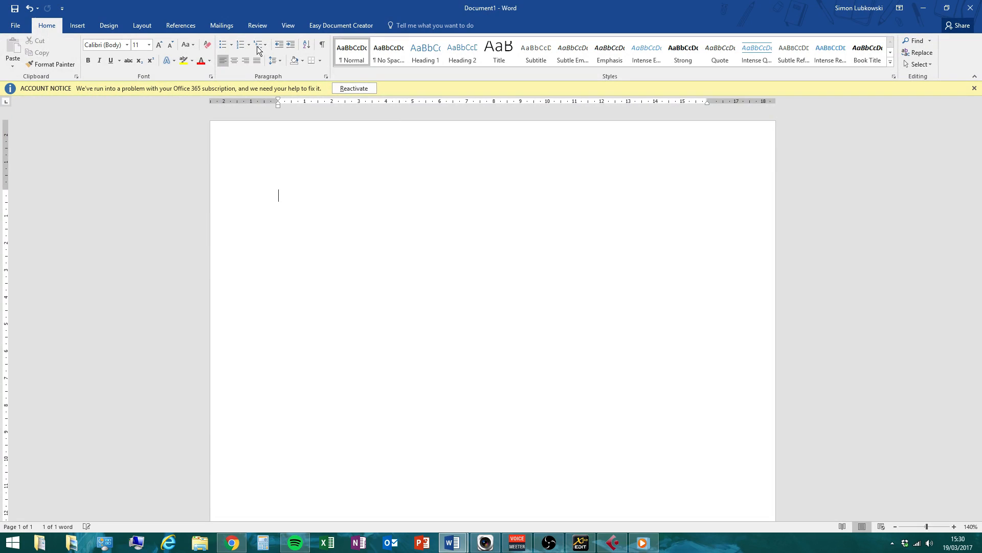
Enlarge the font to 20 pt and type the author's college e-mail address, fixing typos
{"action": "left_click", "coordinate": [160, 45]}
{"action": "left_click", "coordinate": [160, 45]}
{"action": "left_click", "coordinate": [160, 45]}
{"action": "left_click", "coordinate": [160, 45]}
{"action": "left_click", "coordinate": [160, 45]}
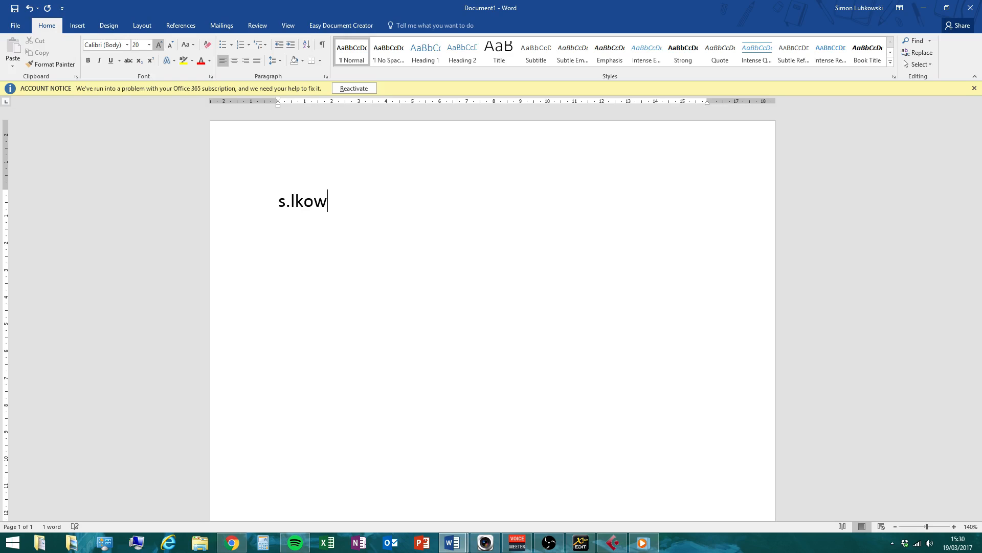
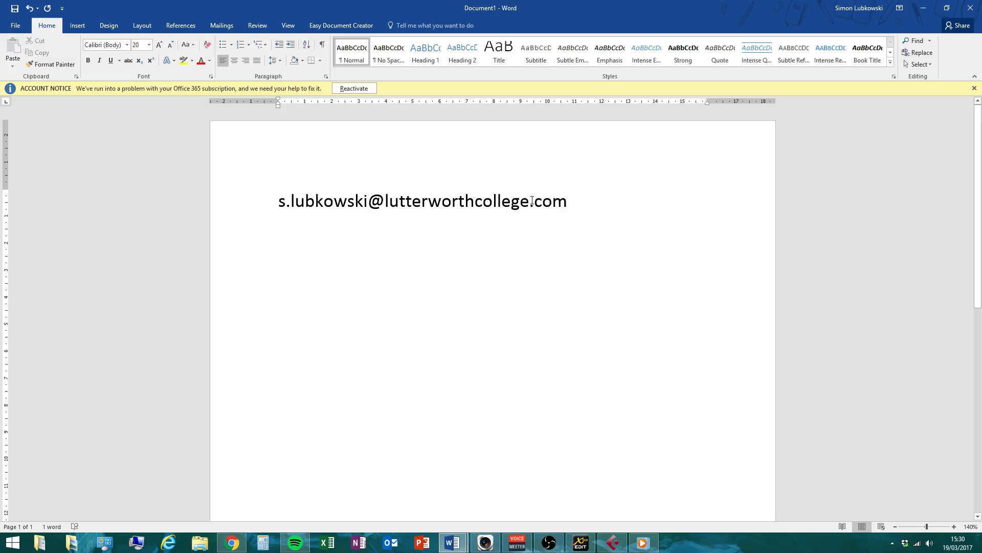
Select the e-mail address line and clear the selection several times
{"action": "left_click_drag", "start_coordinate": [566, 201], "coordinate": [226, 198]}
{"action": "left_click", "coordinate": [377, 347]}
{"action": "left_click_drag", "start_coordinate": [583, 199], "coordinate": [244, 210]}
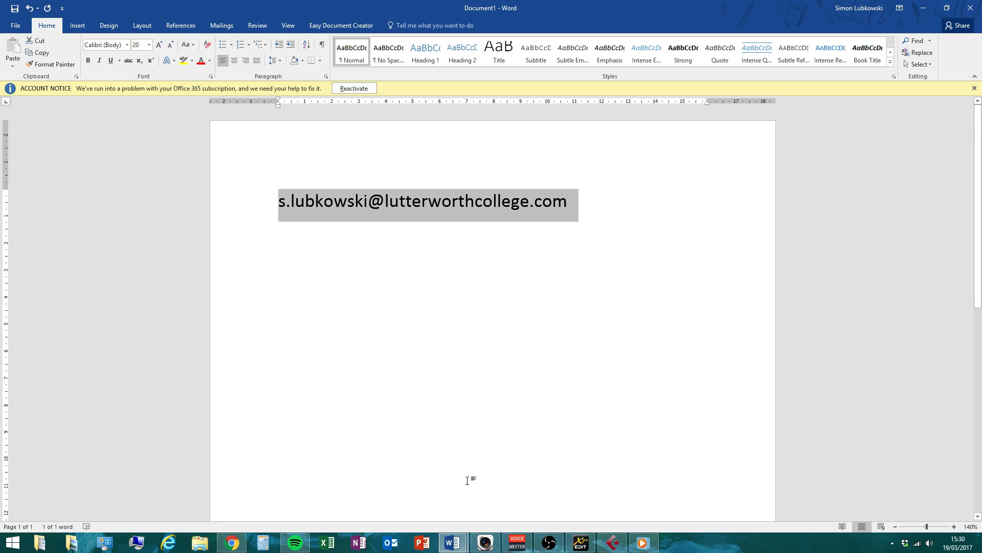
{"action": "left_click", "coordinate": [384, 274]}
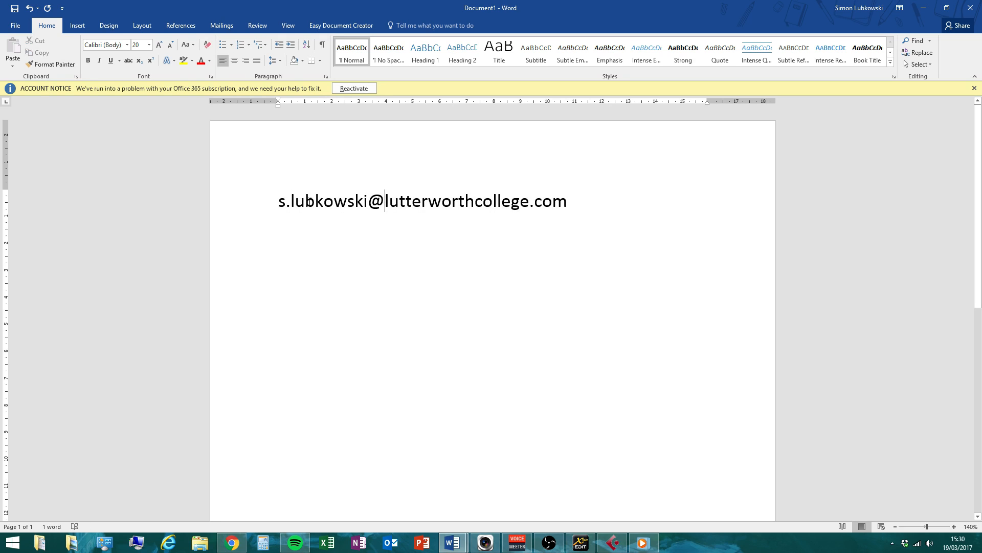
{"action": "left_click_drag", "start_coordinate": [279, 198], "coordinate": [636, 208]}
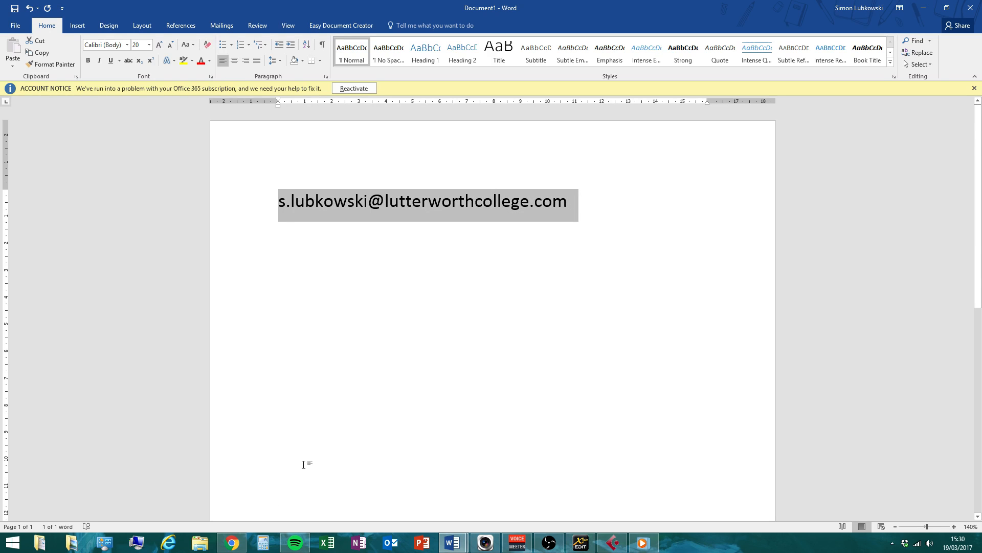
{"action": "left_click", "coordinate": [368, 333]}
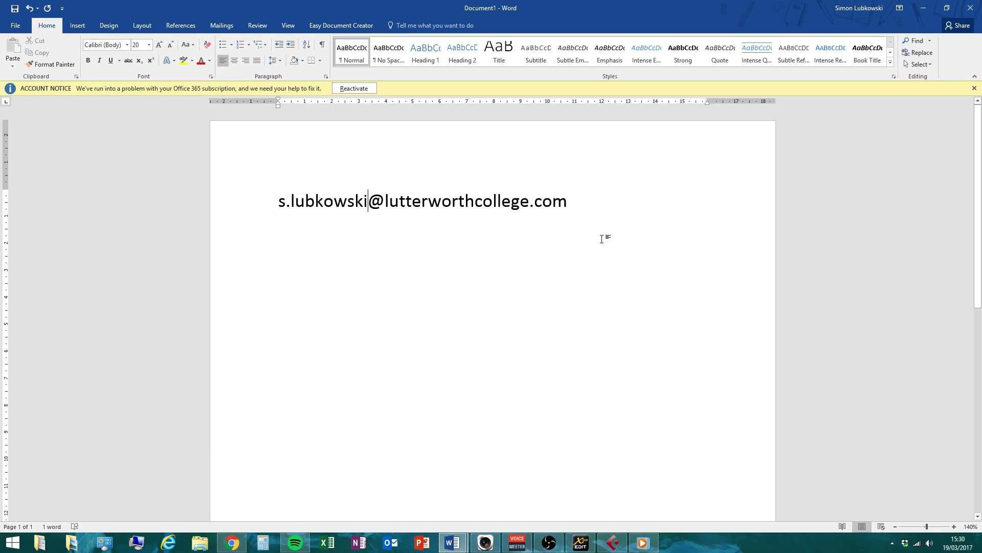
Minimise Document1 and the chord sheet, then bring up and close Windows Media Player
{"action": "left_click", "coordinate": [924, 8]}
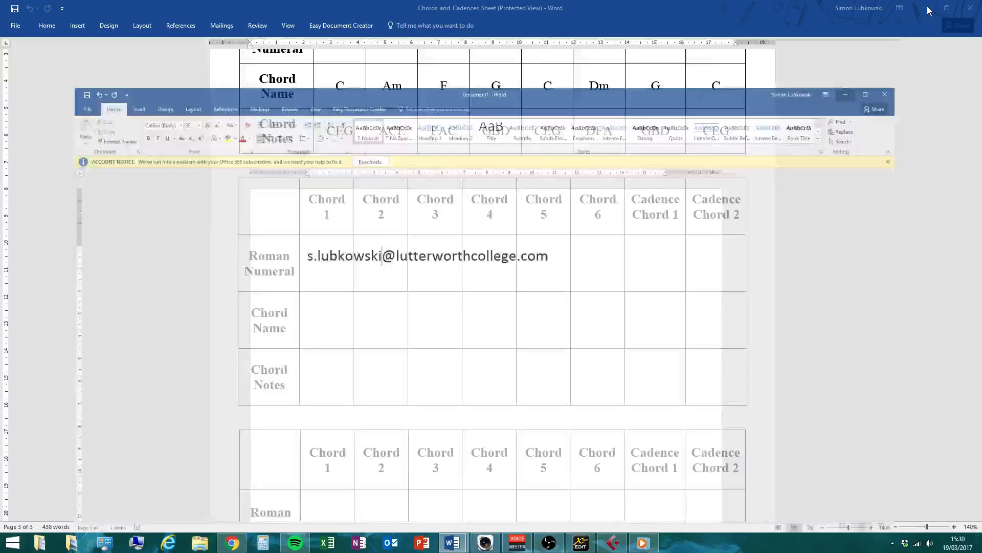
{"action": "left_click", "coordinate": [924, 8]}
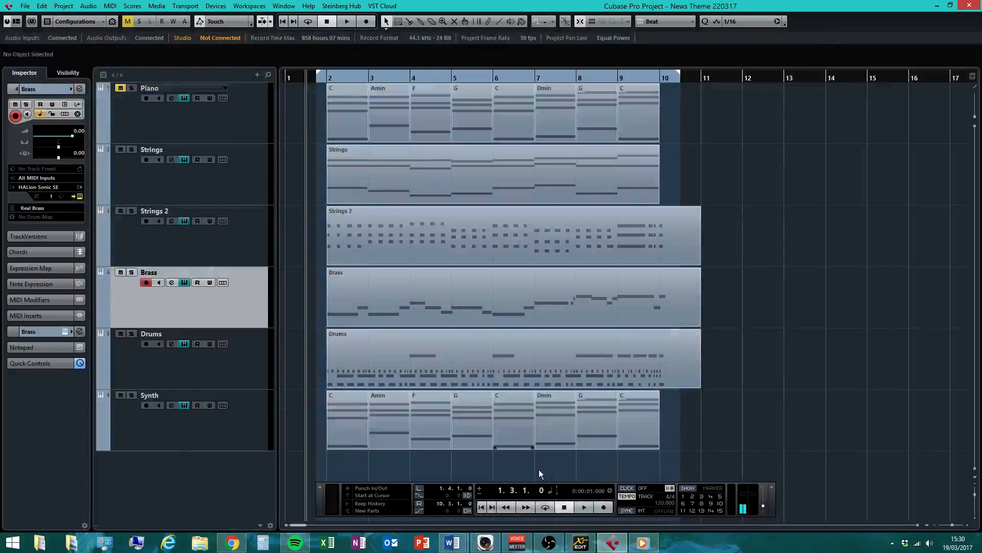
{"action": "left_click", "coordinate": [643, 542]}
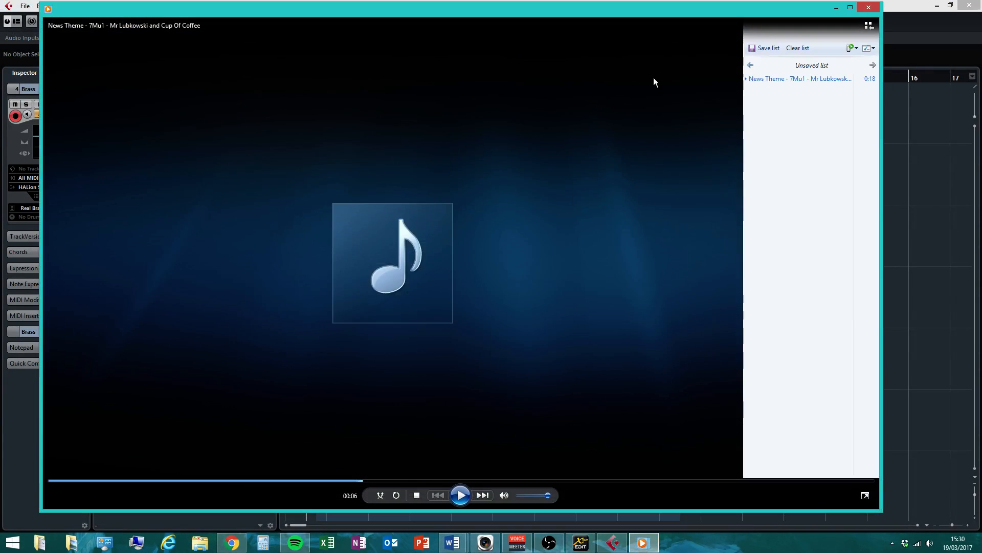
{"action": "left_click_drag", "start_coordinate": [777, 78], "coordinate": [870, 83]}
{"action": "left_click", "coordinate": [869, 7]}
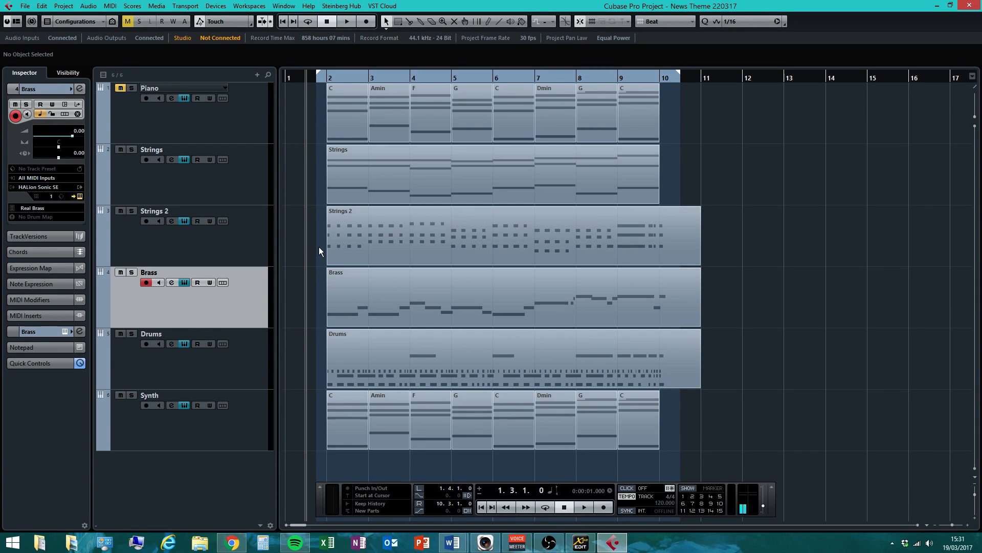
{"action": "left_click", "coordinate": [334, 237]}
{"action": "left_click_drag", "start_coordinate": [318, 169], "coordinate": [771, 232]}
{"action": "left_click", "coordinate": [375, 300]}
{"action": "left_click", "coordinate": [365, 356]}
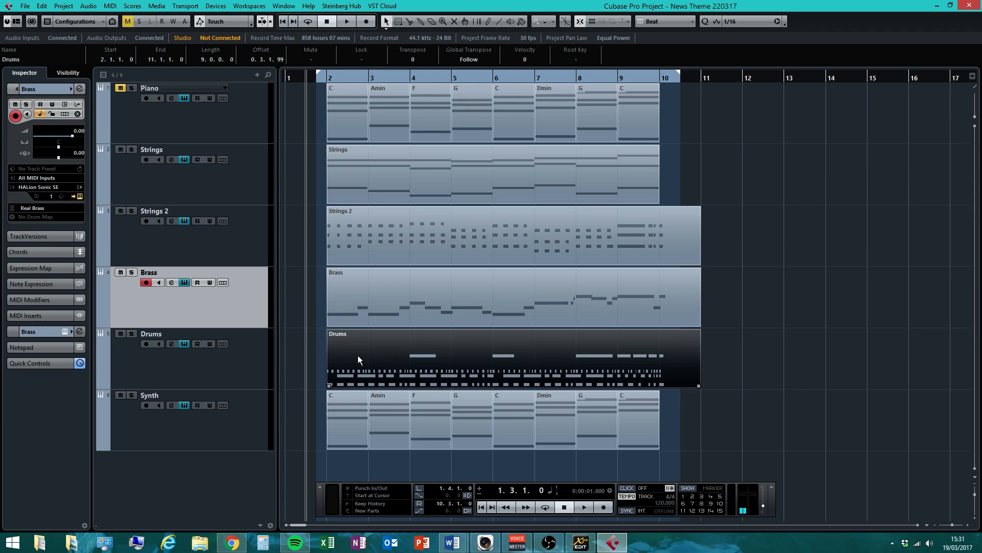
{"action": "left_click_drag", "start_coordinate": [293, 104], "coordinate": [834, 471]}
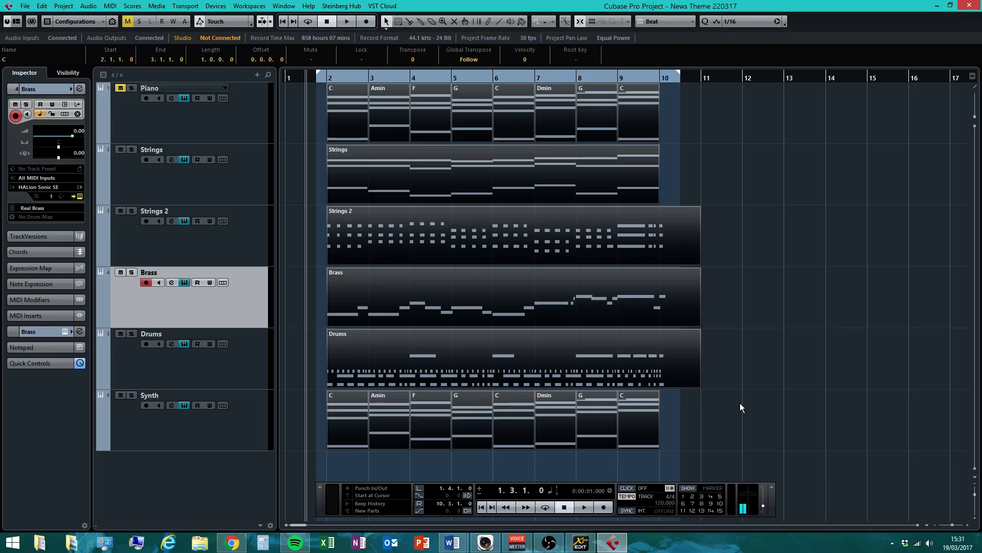
{"action": "left_click", "coordinate": [804, 274]}
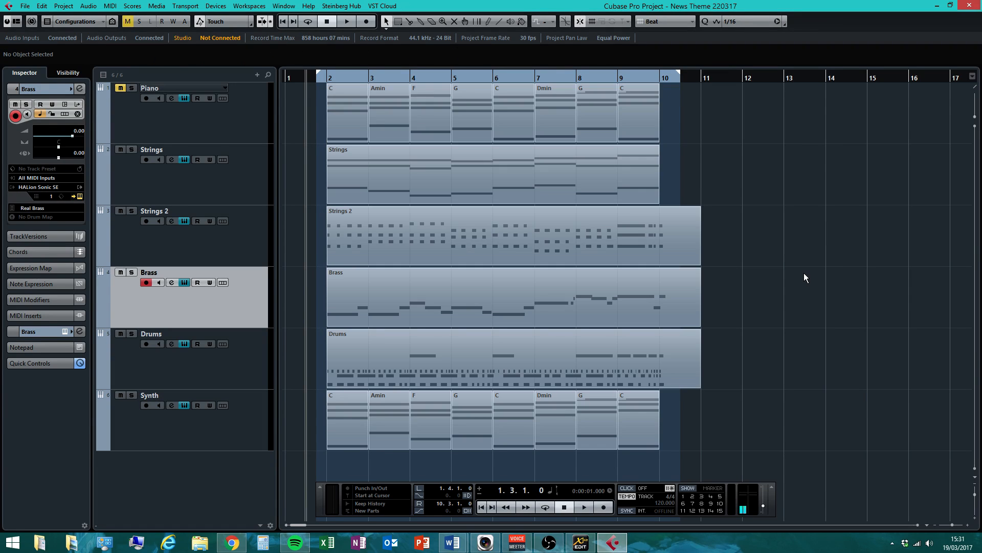